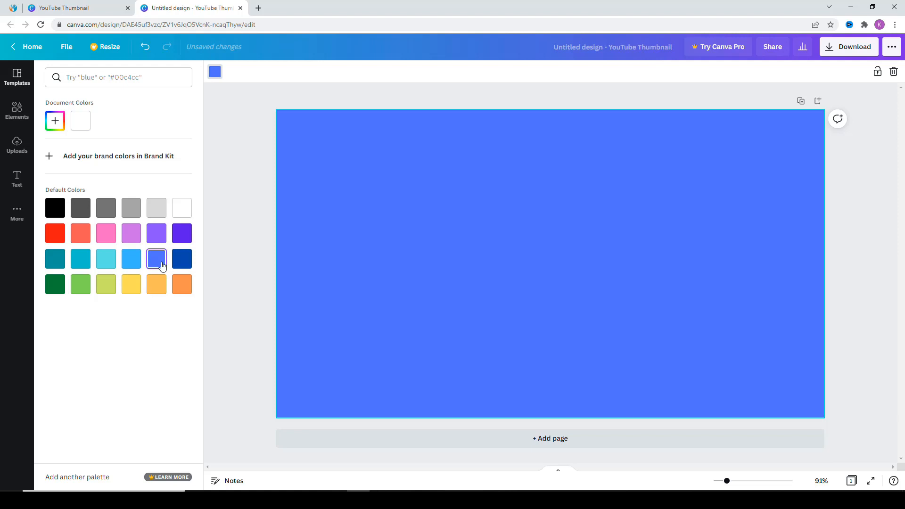
- Add a square shape to the thumbnail and color it light gray
click(233, 214)
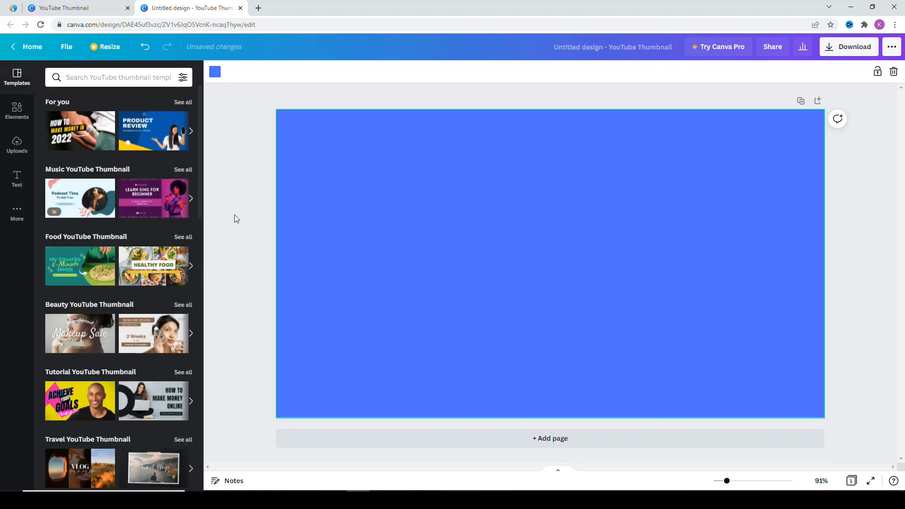
click(21, 115)
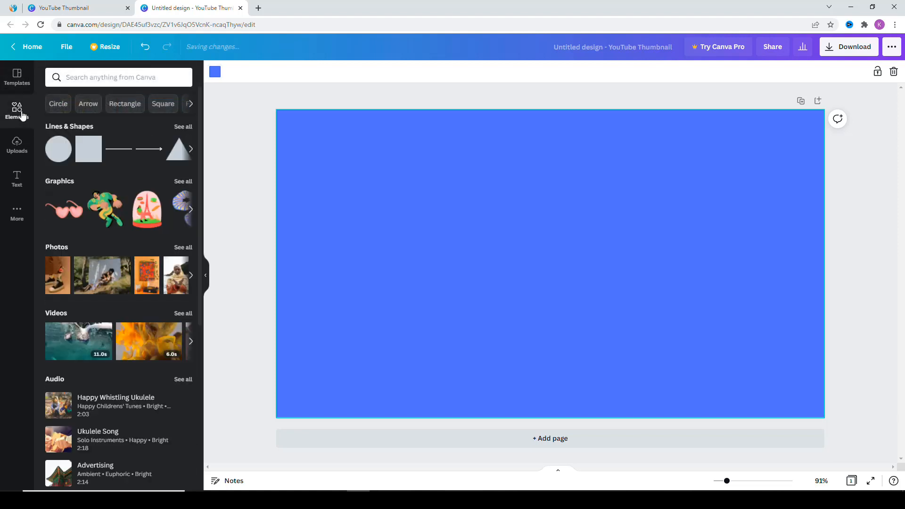
click(91, 156)
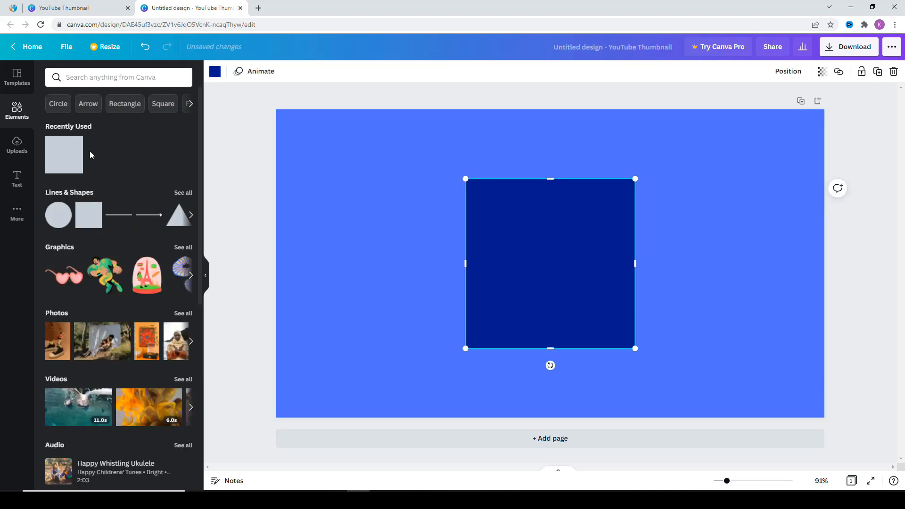
click(216, 78)
click(186, 206)
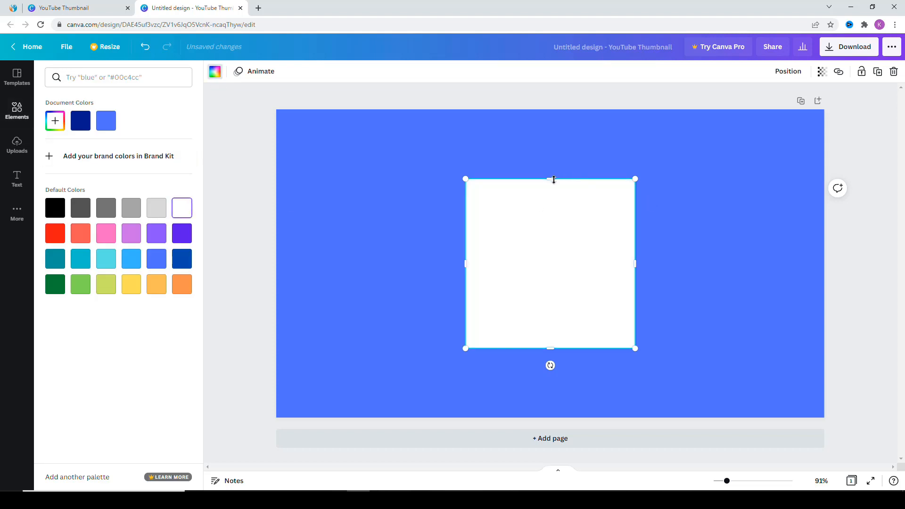
click(156, 208)
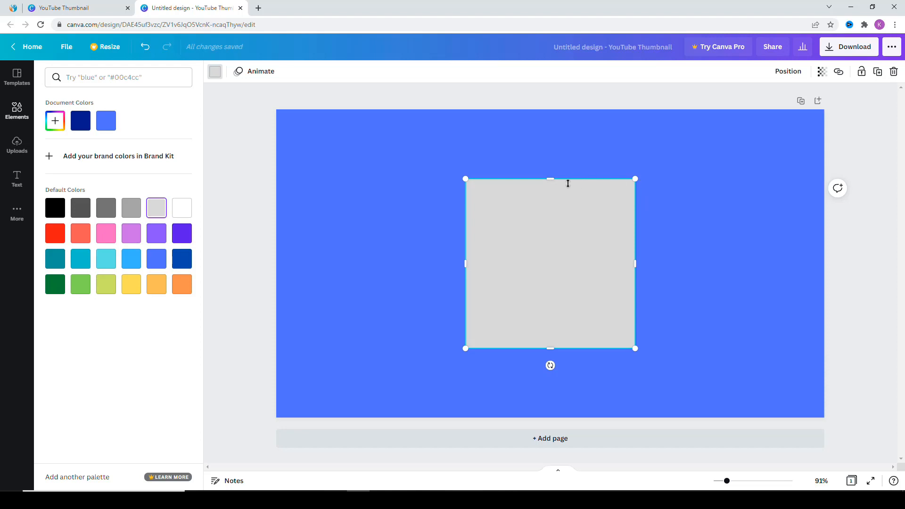
- Lower the gray square, flatten it into a thin bar and stretch it across the full page width
drag(563, 230, 555, 263)
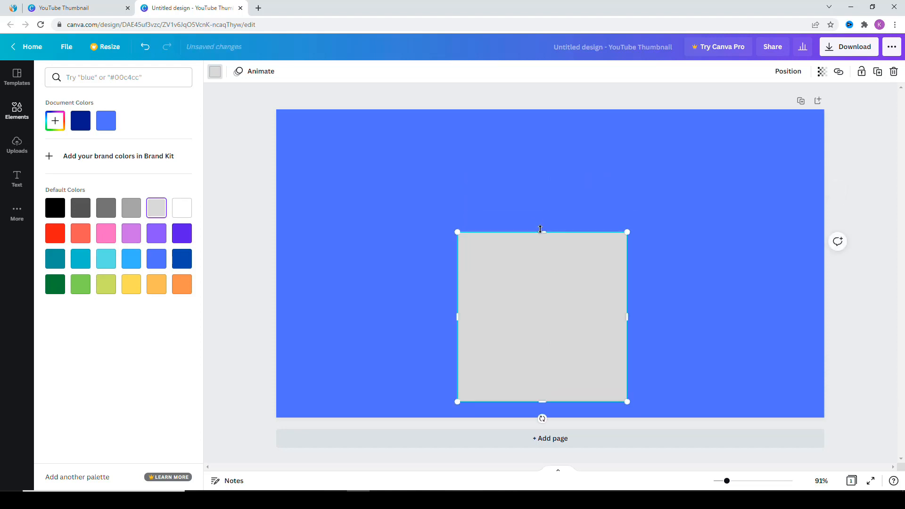
drag(541, 229, 561, 370)
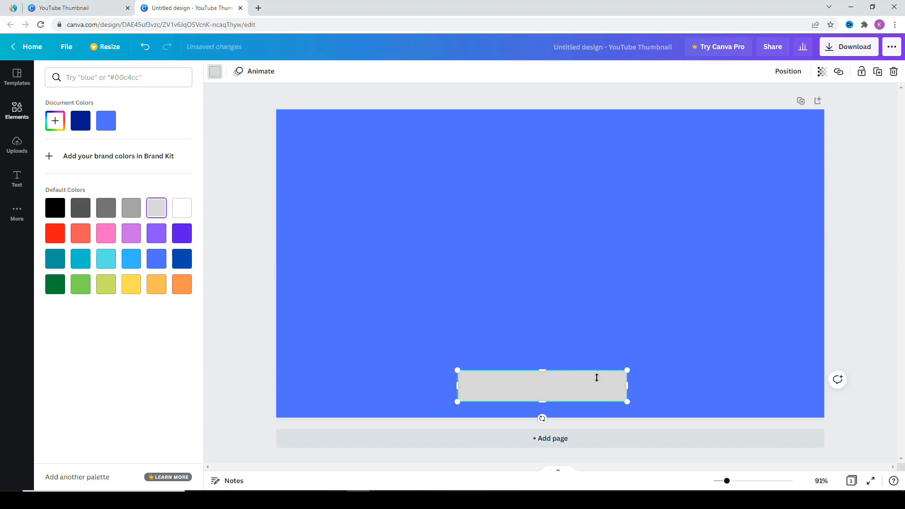
drag(628, 389, 824, 391)
drag(461, 387, 276, 387)
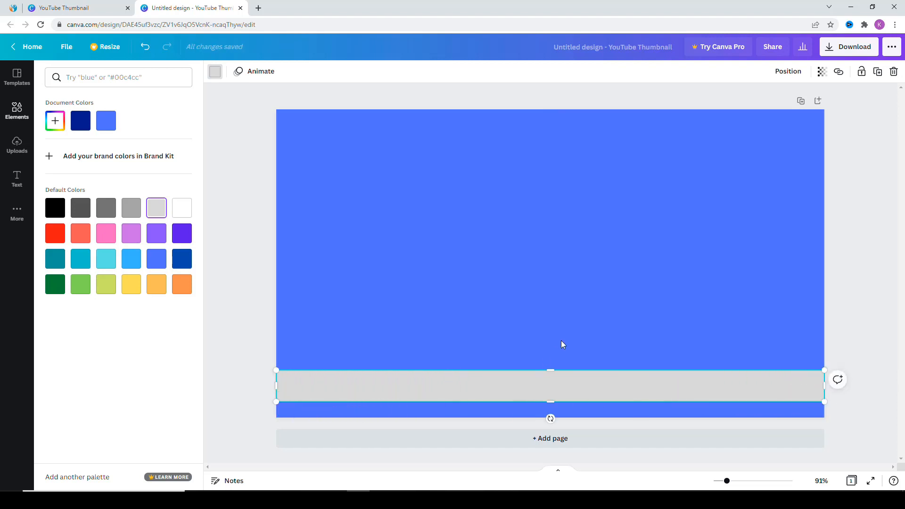
- Place the gray bar just above the page's bottom edge, leaving a thin blue strip below, and make it slightly taller
drag(558, 380, 554, 397)
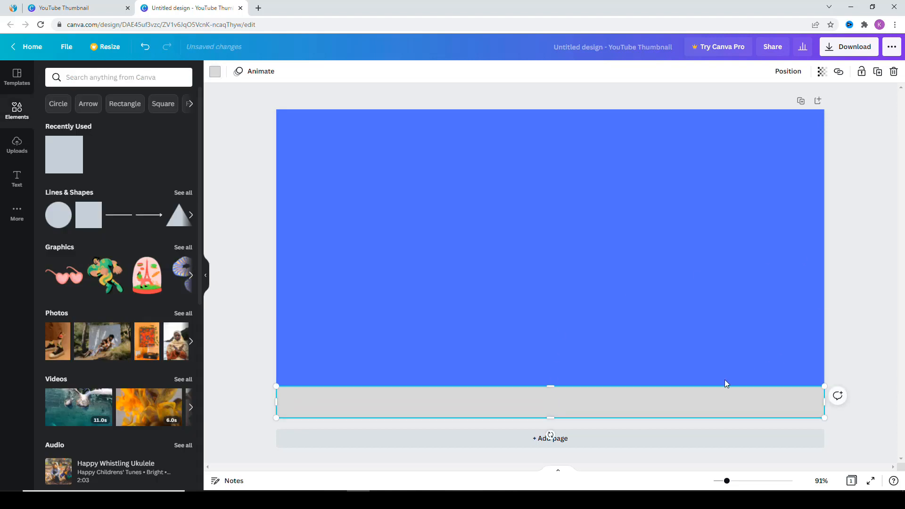
drag(705, 408, 705, 404)
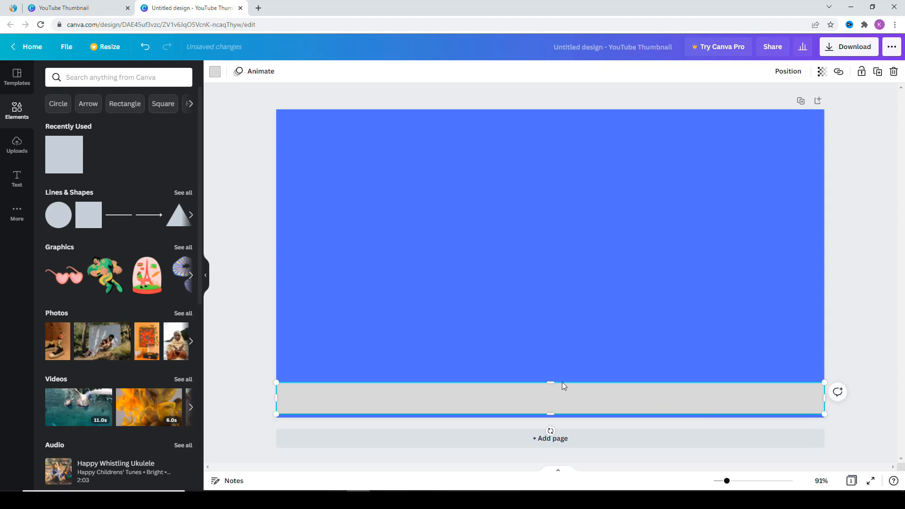
drag(552, 382, 555, 377)
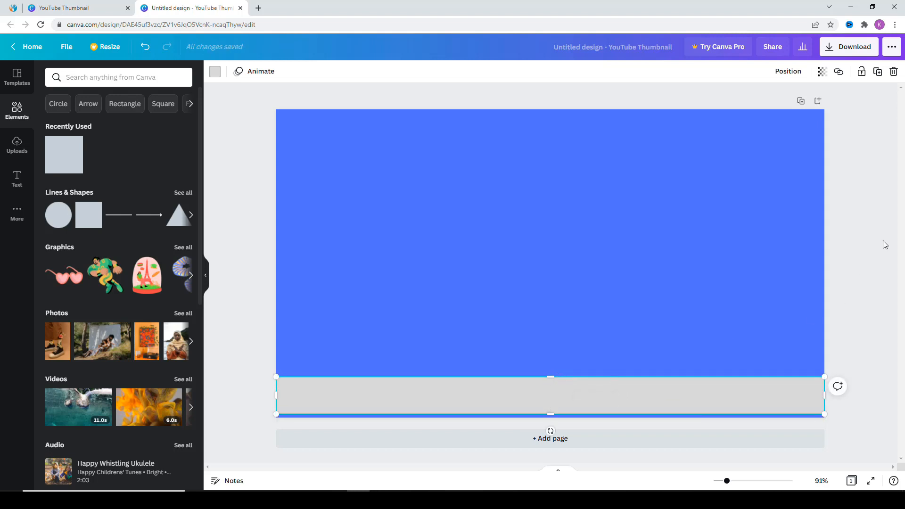
click(858, 242)
- Search Google Images for "laptop logo" in a new browser tab
click(259, 7)
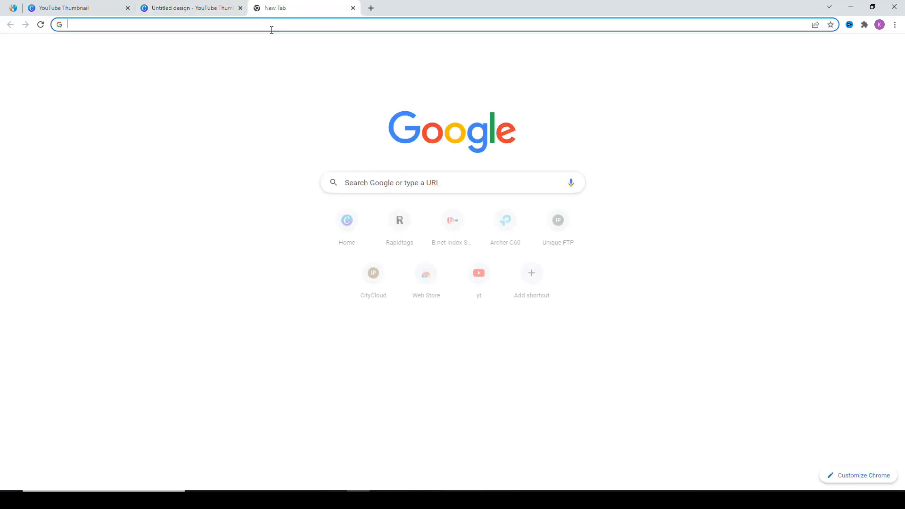
text(lap)
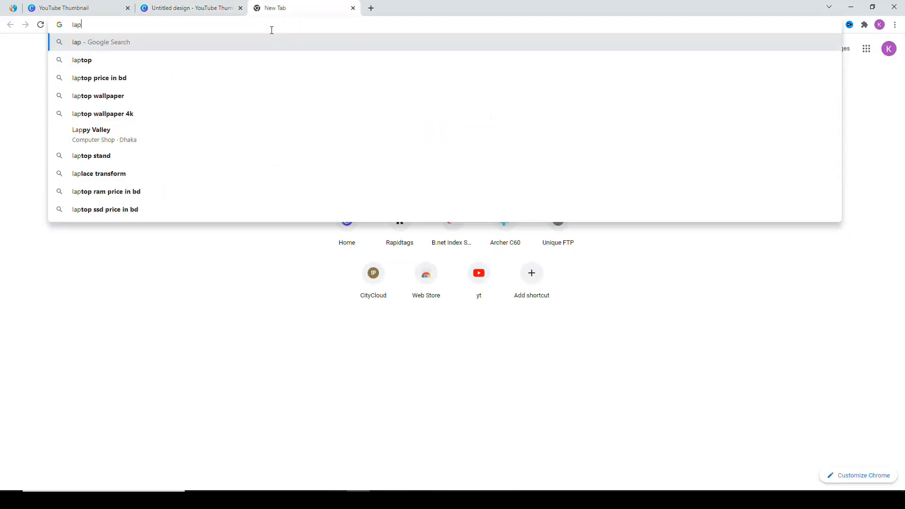
text(top logo)
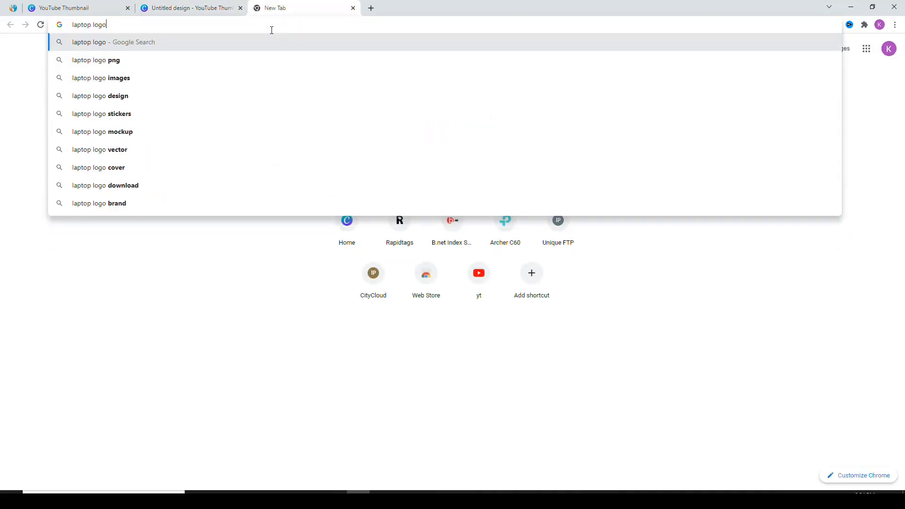
key(Return)
click(128, 85)
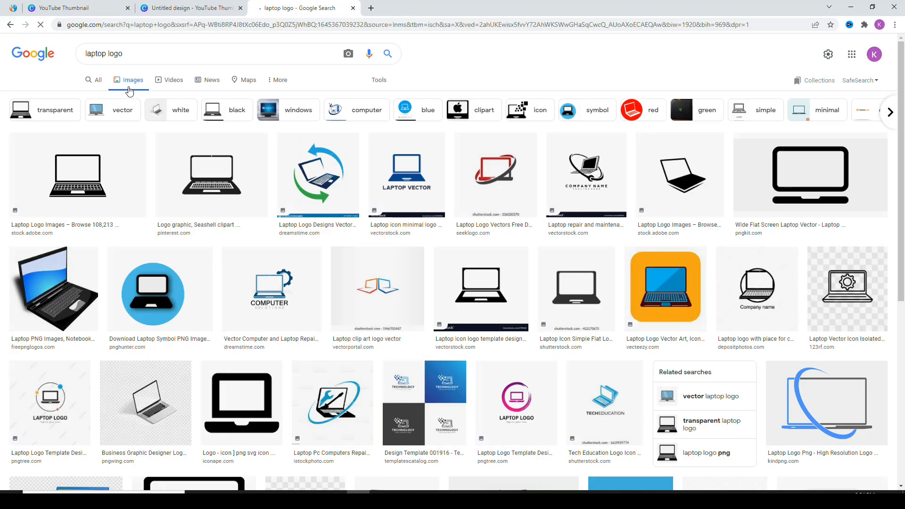
- Find the PNGWing laptop image with a blank screen and transparent background in the results and save it to Downloads
scroll(579, 258, down, 15)
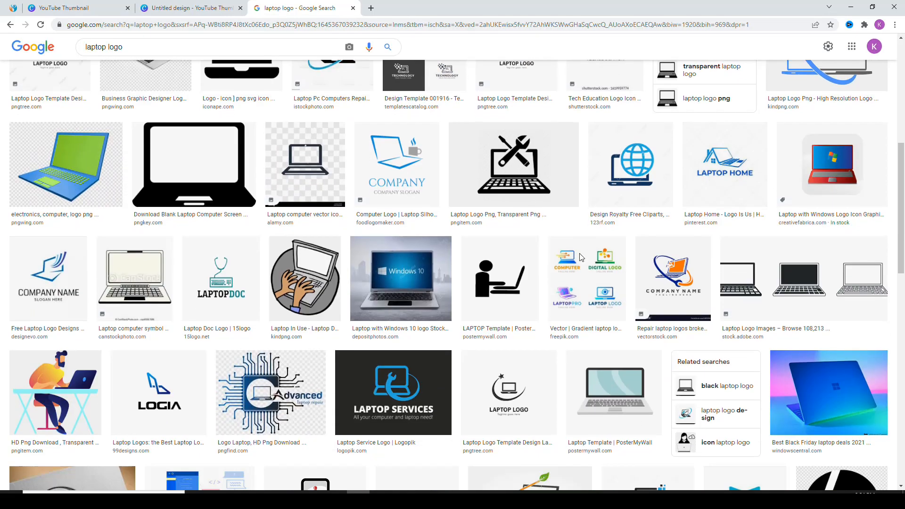
scroll(579, 256, down, 14)
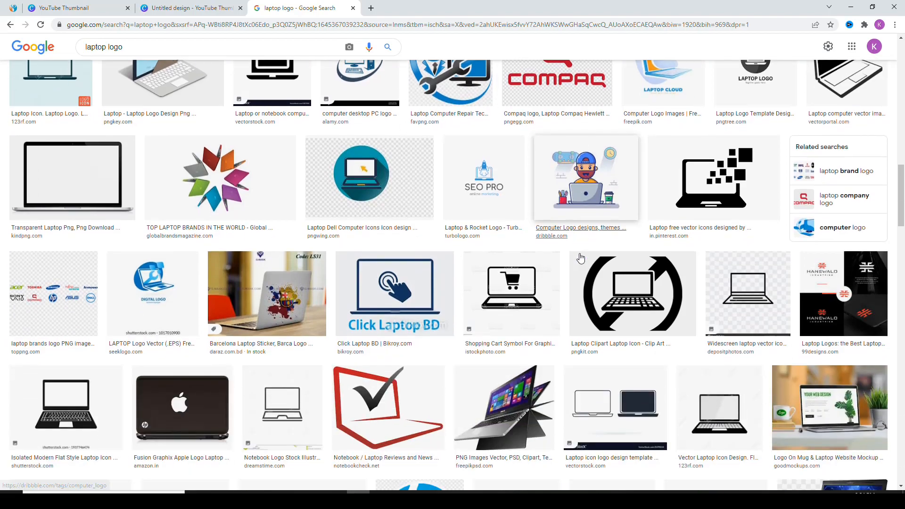
scroll(580, 257, down, 14)
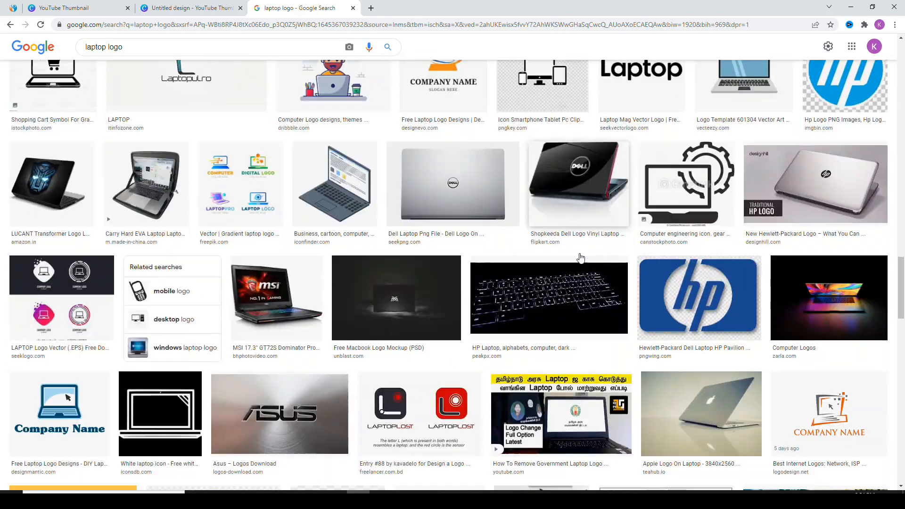
scroll(580, 257, down, 1)
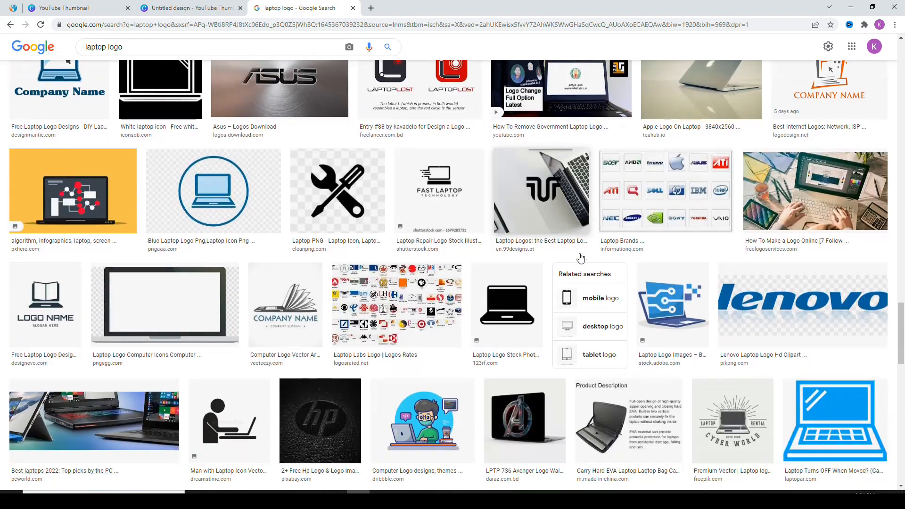
click(183, 317)
click(604, 357)
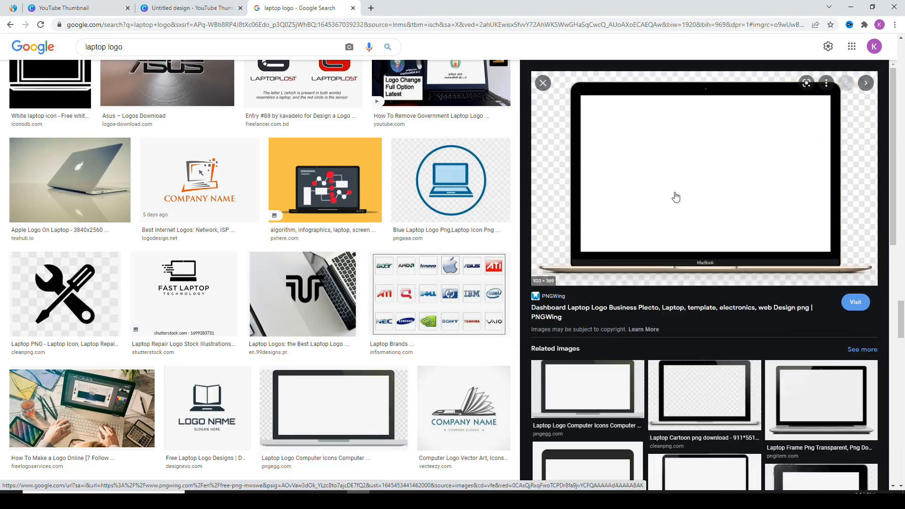
right_click(677, 186)
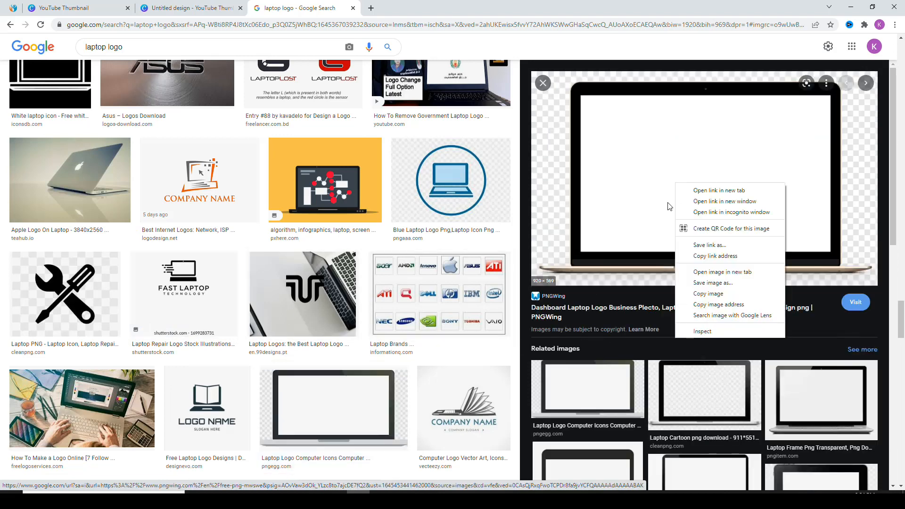
click(712, 282)
click(729, 333)
- Back in the Canva design, upload the circular laptop icon from Downloads and add it to the thumbnail
click(201, 12)
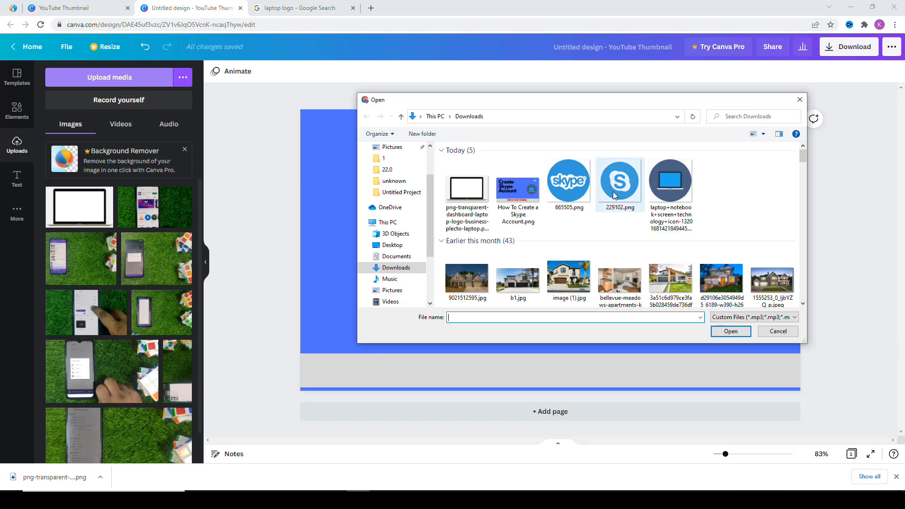
double_click(664, 184)
click(62, 215)
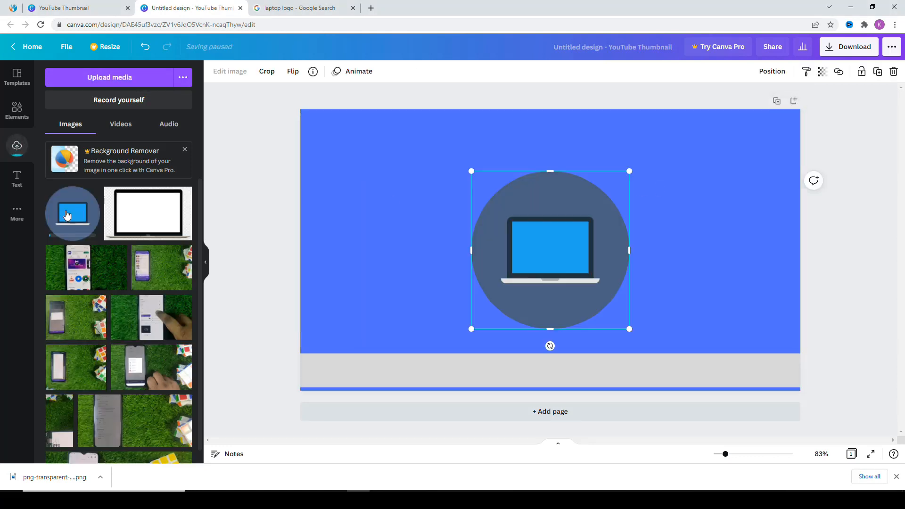
- Shrink the laptop icon to about 275 × 275 and place it near the thumbnail's right edge at mid-height
drag(552, 217, 698, 165)
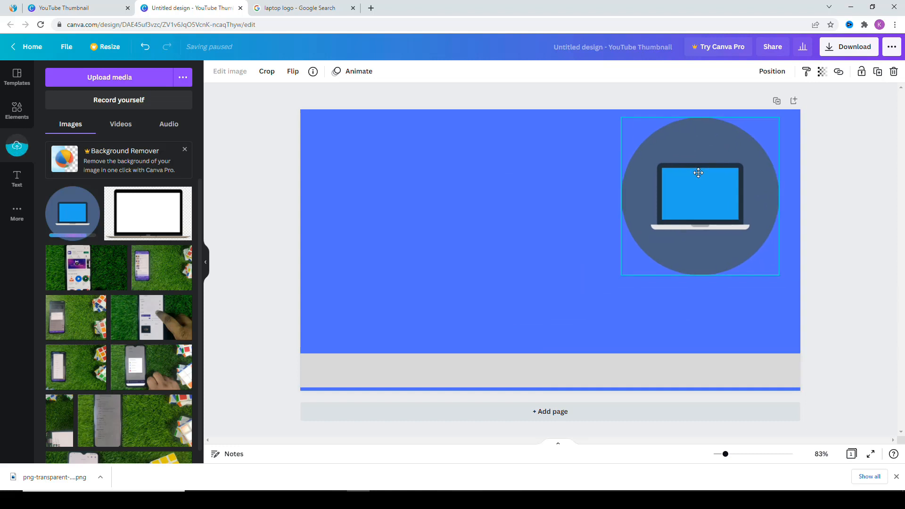
drag(779, 118, 731, 165)
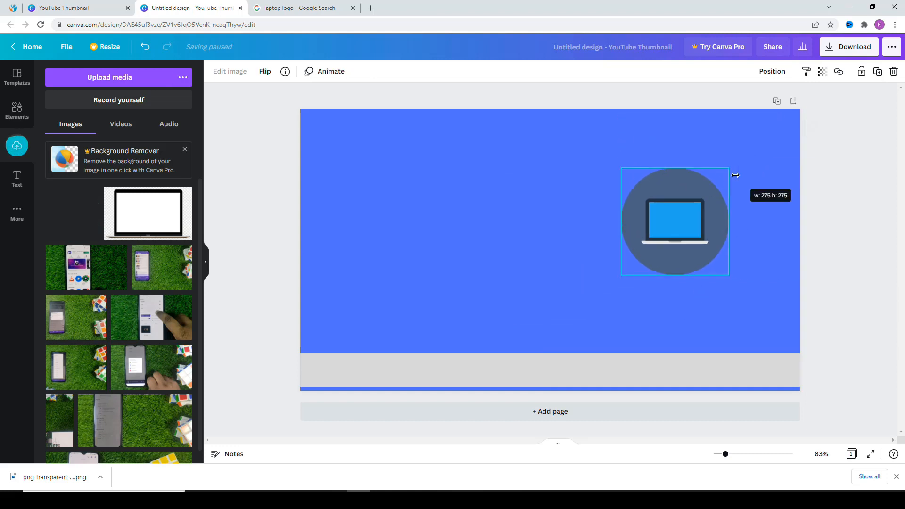
drag(655, 224, 709, 238)
click(834, 231)
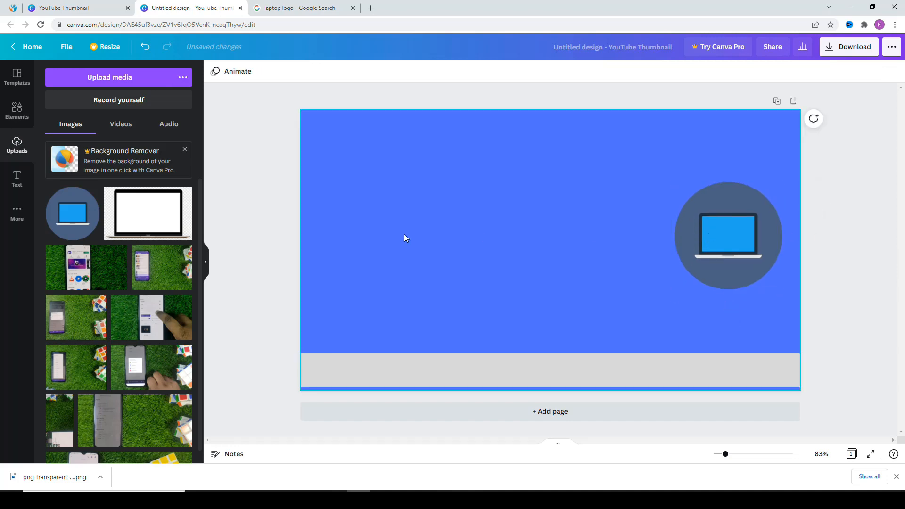
- Switch to the Google results tab and search Google Images for "canva logo"
click(297, 8)
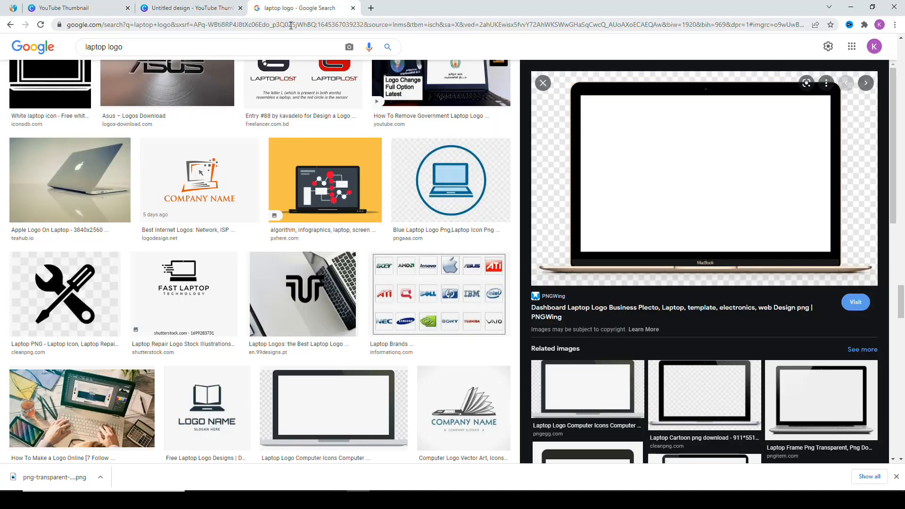
click(290, 27)
text(canva )
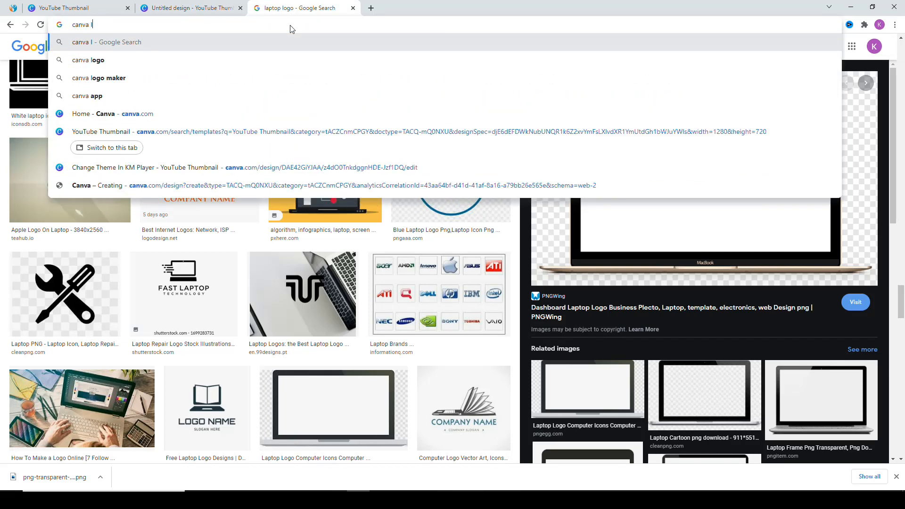
text(logo)
key(Return)
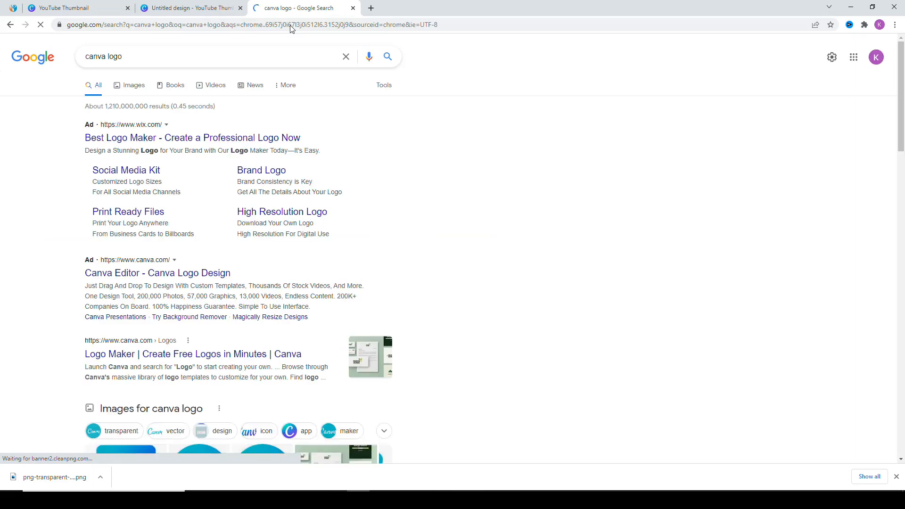
click(144, 86)
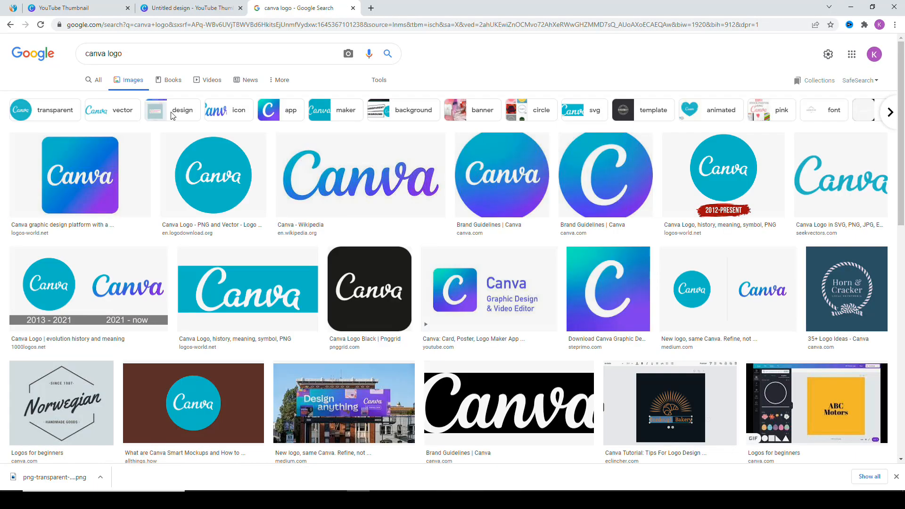
- Find the circular gradient Canva logo with a transparent background in the image results and save it to Downloads as circle_logo_gradient.png
click(223, 157)
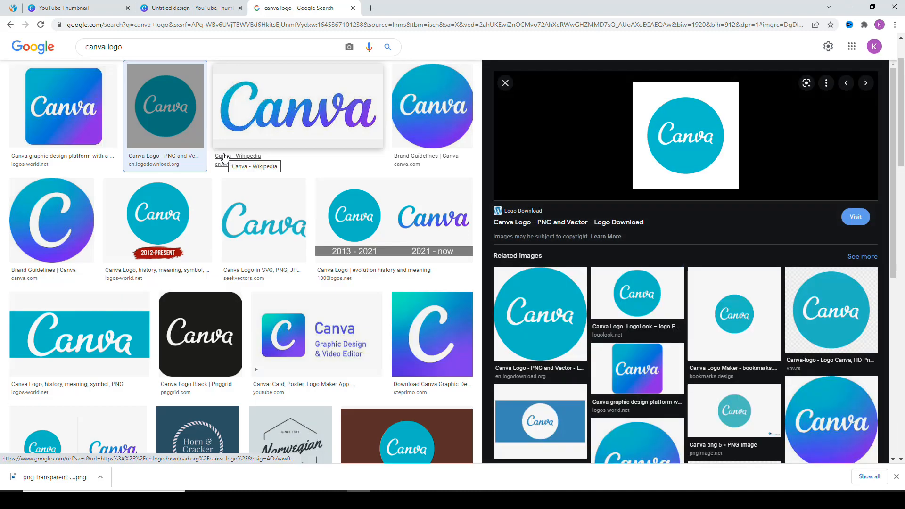
click(63, 106)
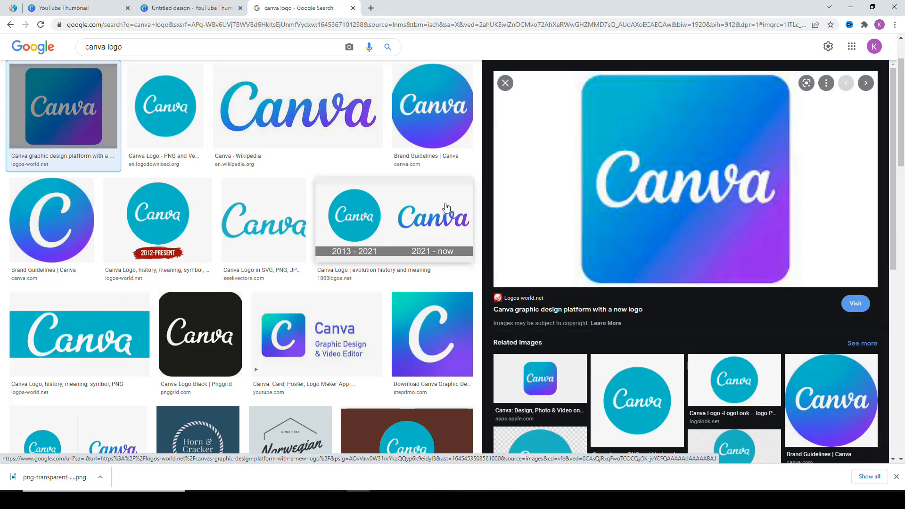
click(446, 208)
click(435, 136)
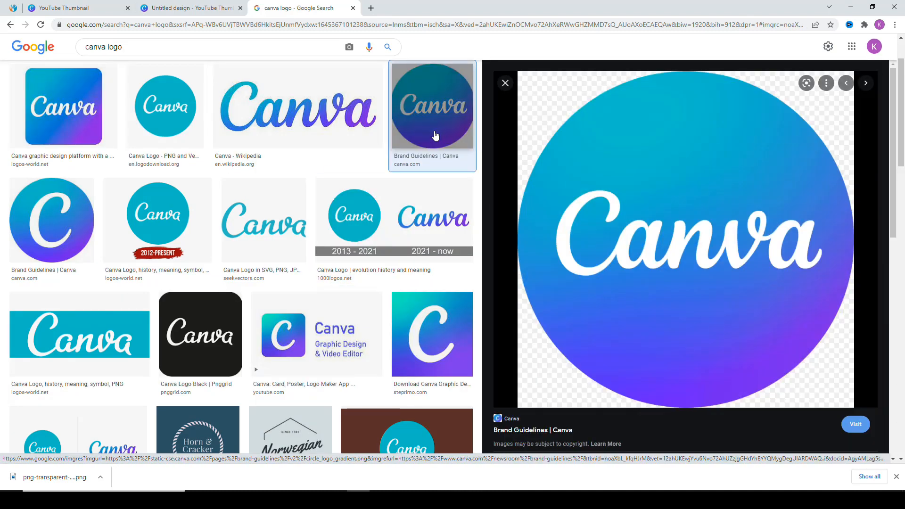
right_click(636, 230)
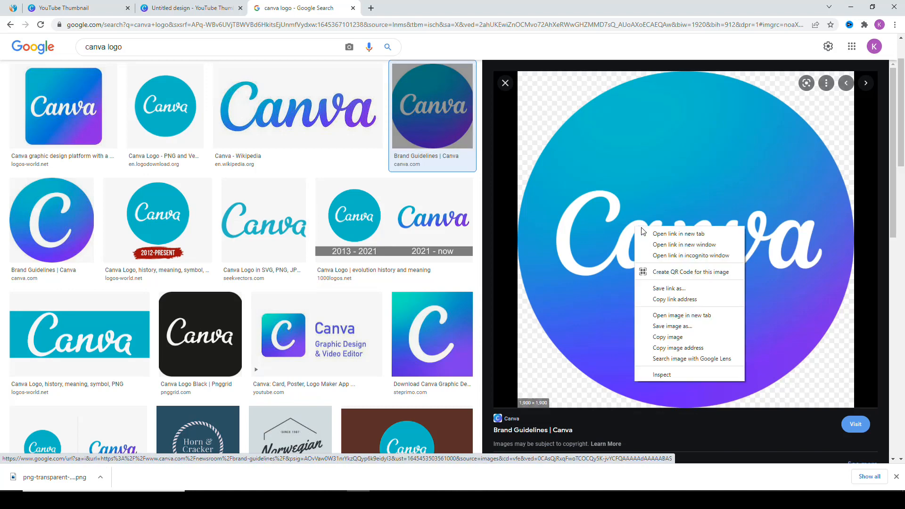
click(688, 315)
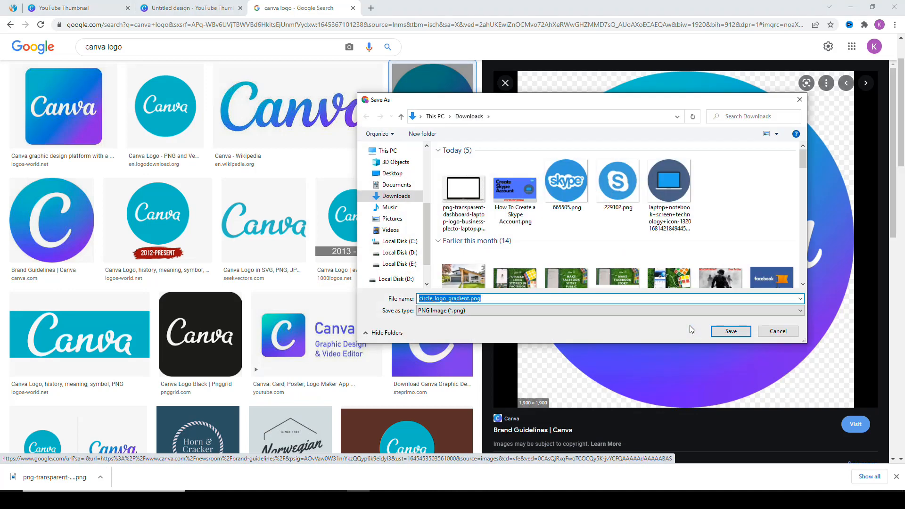
click(724, 332)
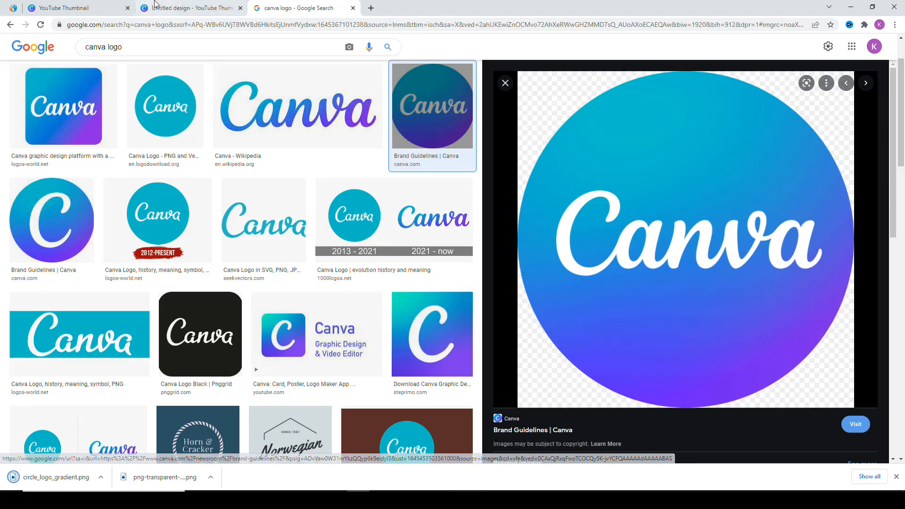
- Switch back to the Canva design and move the laptop icon down, closer to the gray bar
click(156, 4)
click(737, 232)
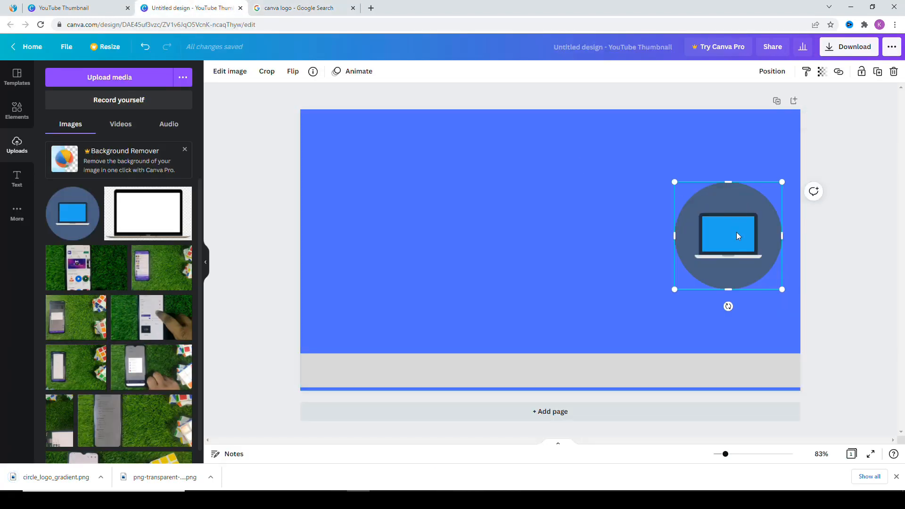
drag(736, 232, 735, 267)
click(863, 203)
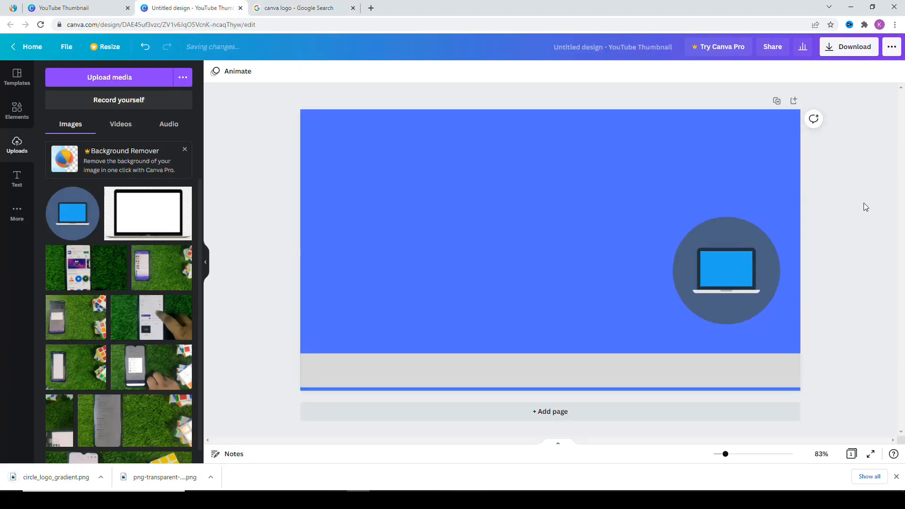
- Upload circle_logo_gradient.png from Downloads and add it to the thumbnail
click(126, 78)
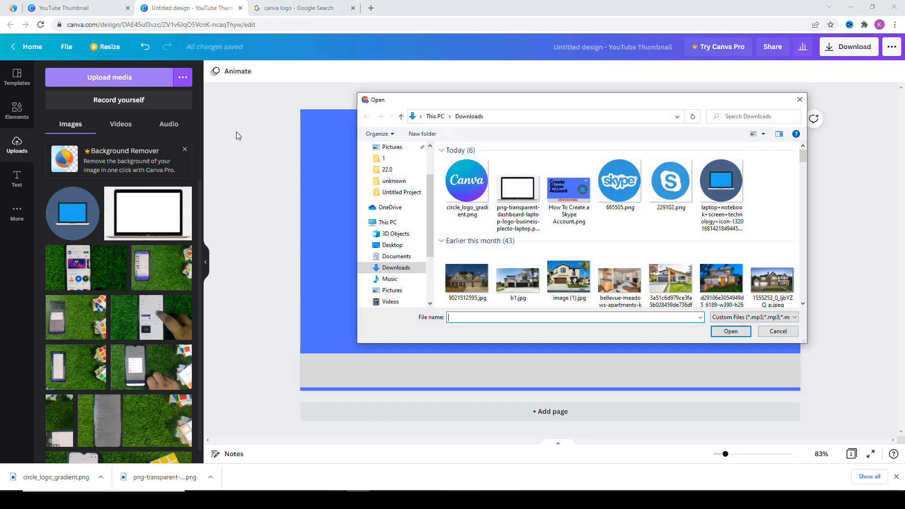
double_click(476, 188)
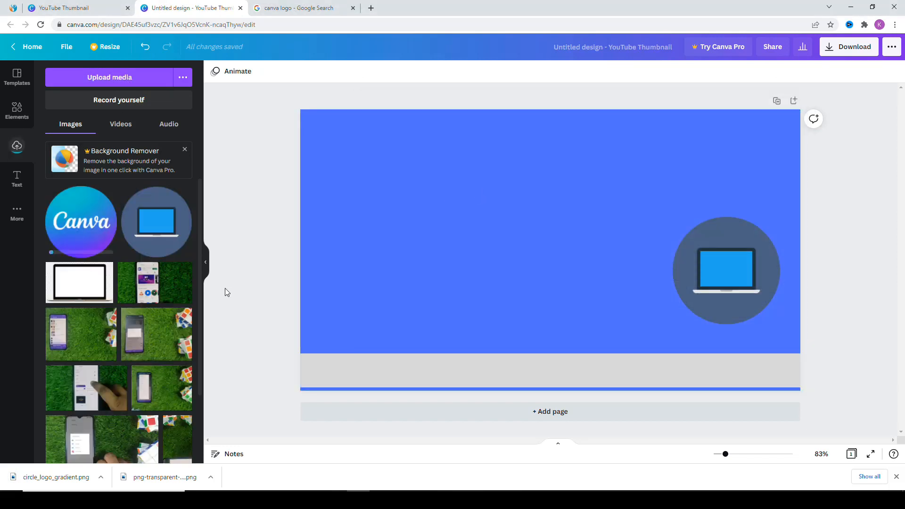
click(79, 221)
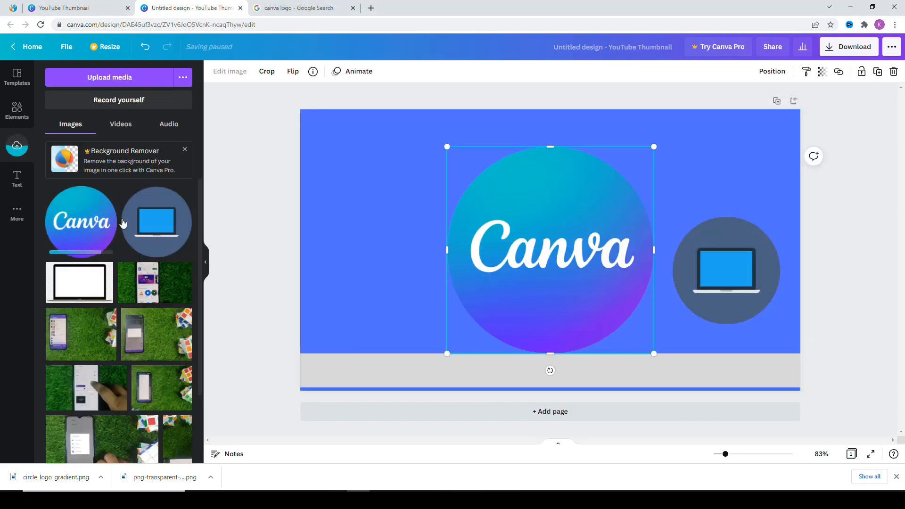
- Shrink the Canva logo to a small badge in the thumbnail's upper-right corner and move the laptop icon up beneath it
drag(646, 155, 566, 230)
drag(565, 284, 747, 176)
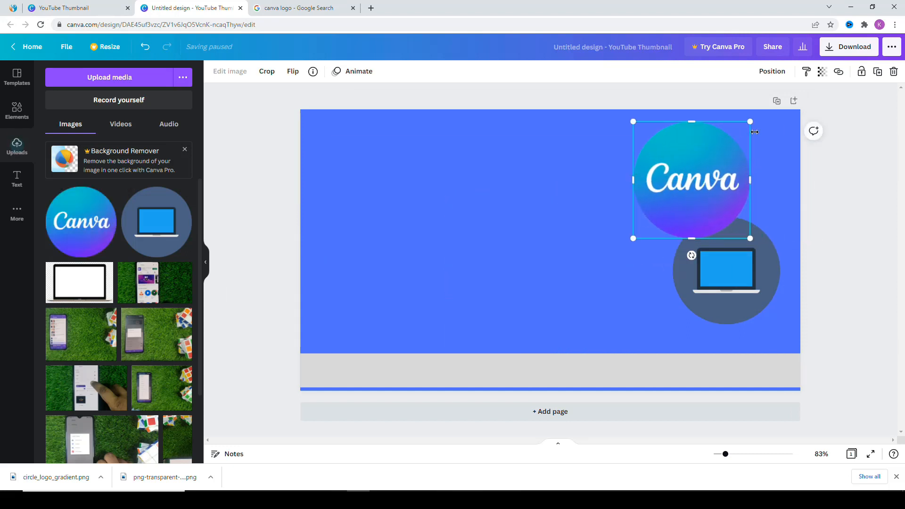
drag(750, 121, 707, 164)
drag(658, 202, 741, 155)
drag(792, 118, 768, 138)
drag(726, 267, 718, 238)
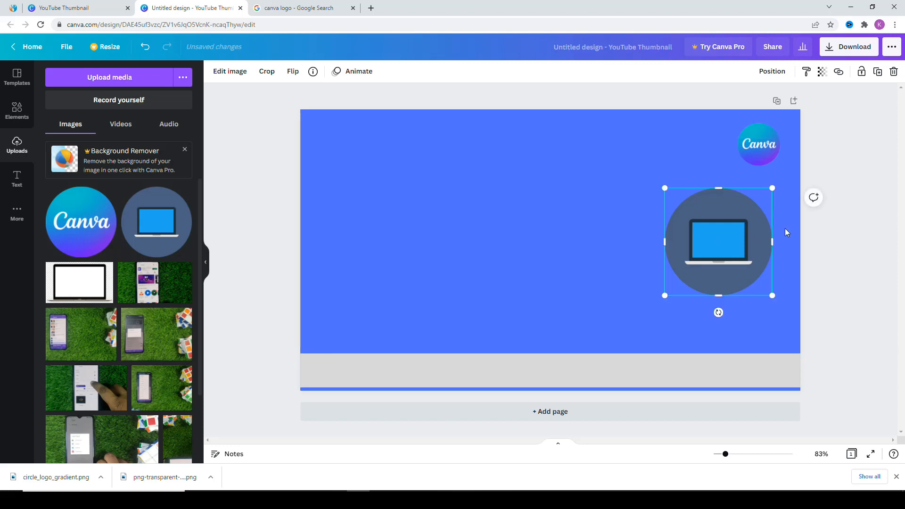
click(845, 216)
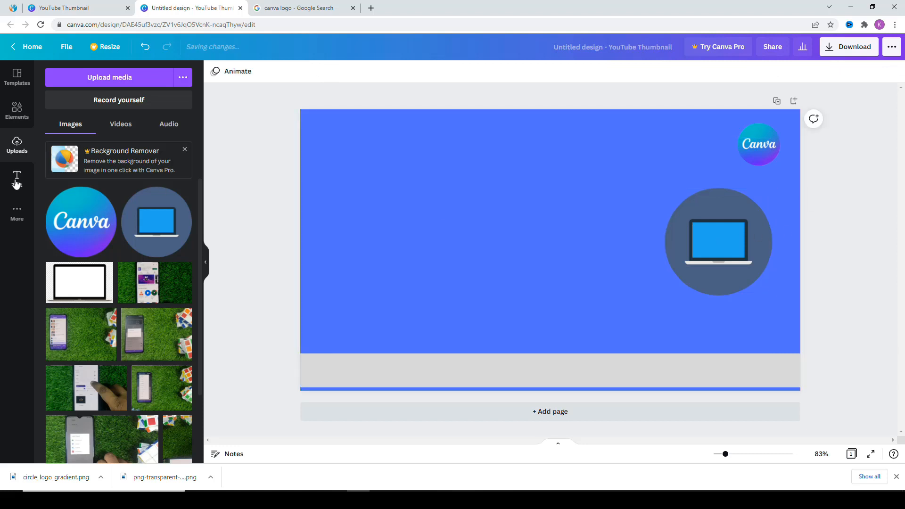
- Add the recently used "Congrats!" text combination and place it in the left half of the thumbnail
click(16, 181)
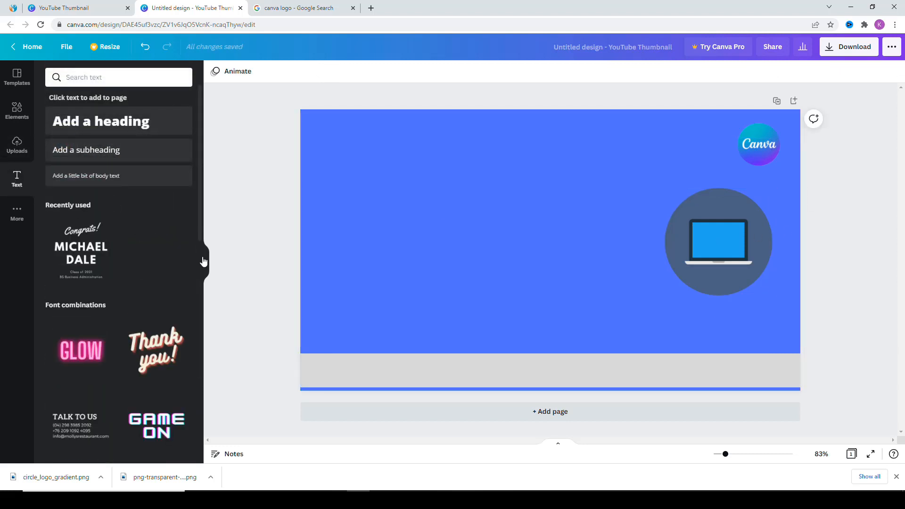
click(83, 257)
drag(576, 252, 469, 230)
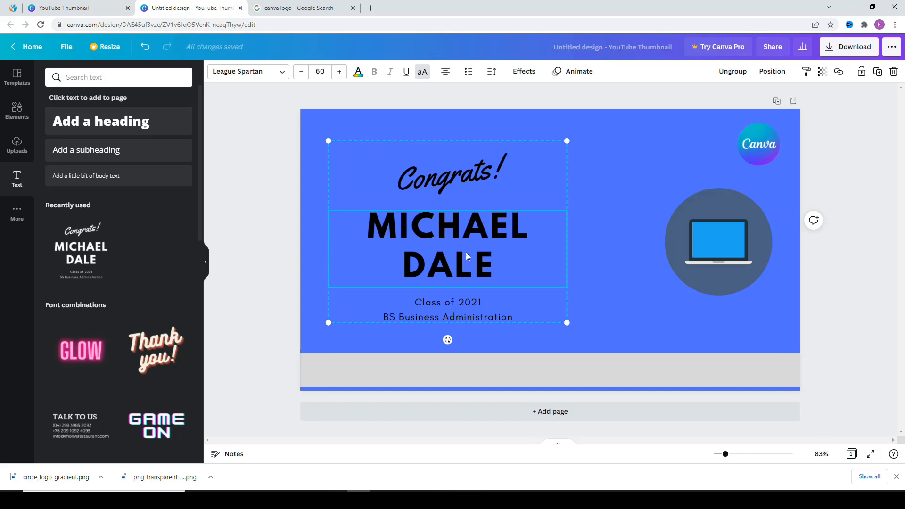
- Delete the "Congrats!" line and the two small "Class of 2021" and "BS Business Administration" lines from the text group
click(474, 183)
click(475, 183)
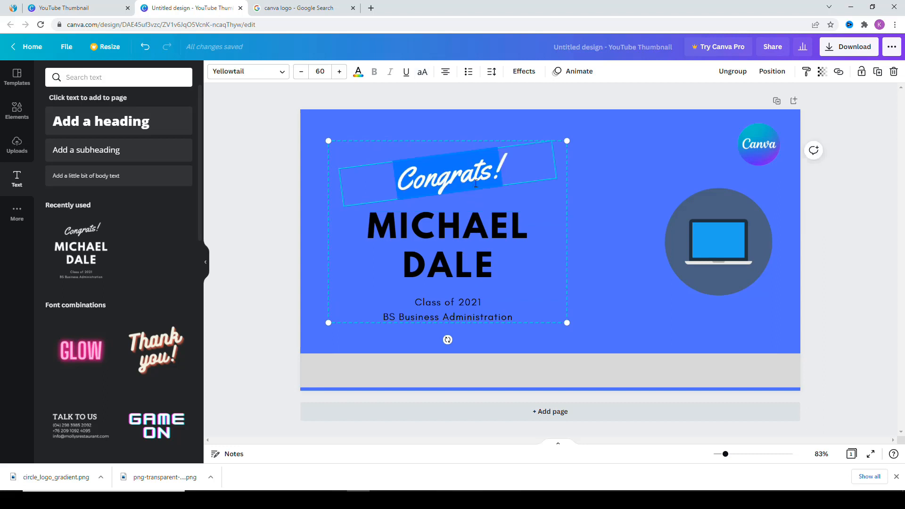
key(BackSpace)
triple_click(477, 315)
key(BackSpace)
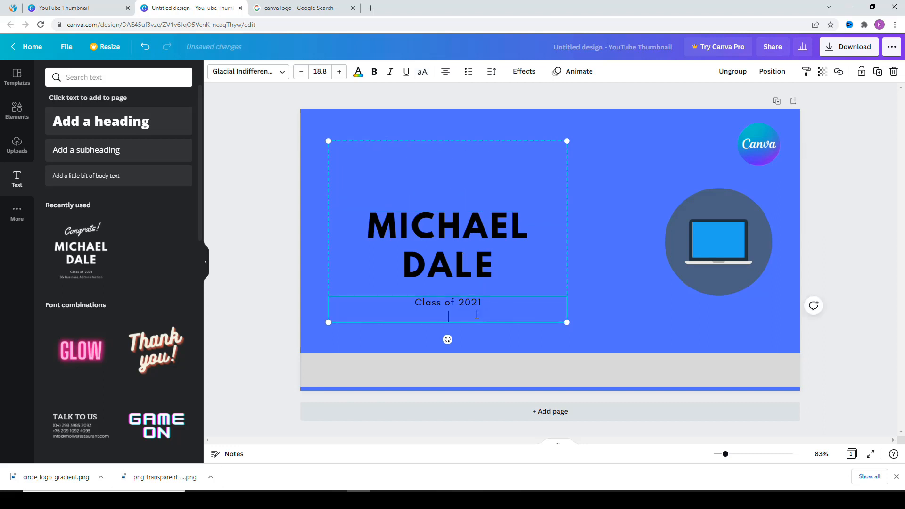
triple_click(448, 302)
key(BackSpace)
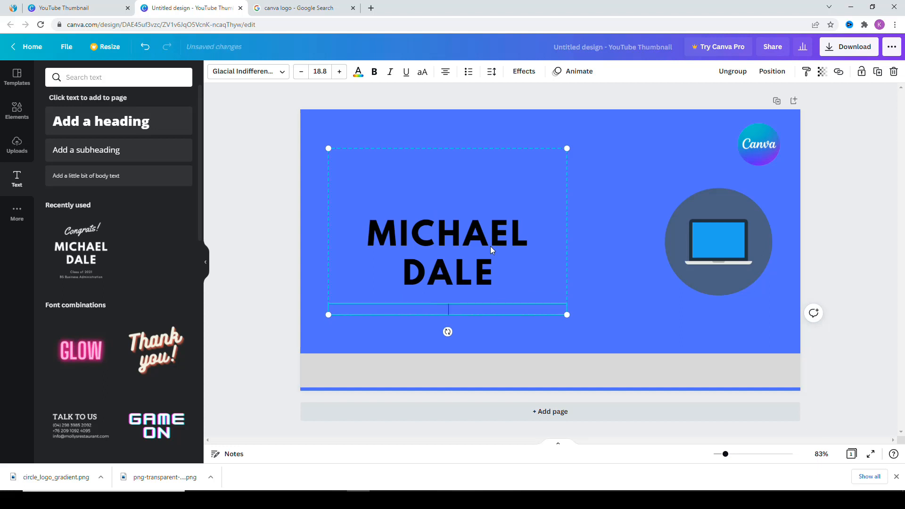
- Replace the large name in the text group with "CREATE CANVA ACCOUNT"
double_click(491, 246)
double_click(491, 247)
drag(500, 280, 341, 219)
text(CREATE )
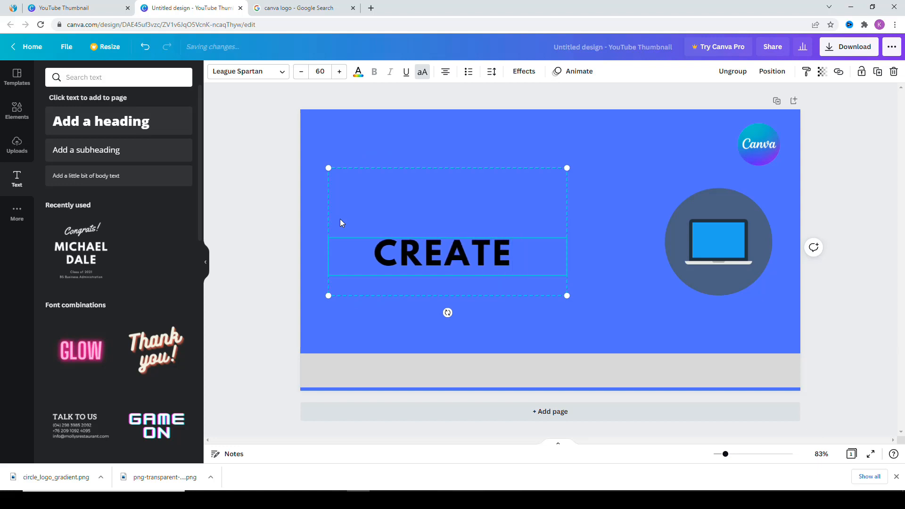
text(CAN)
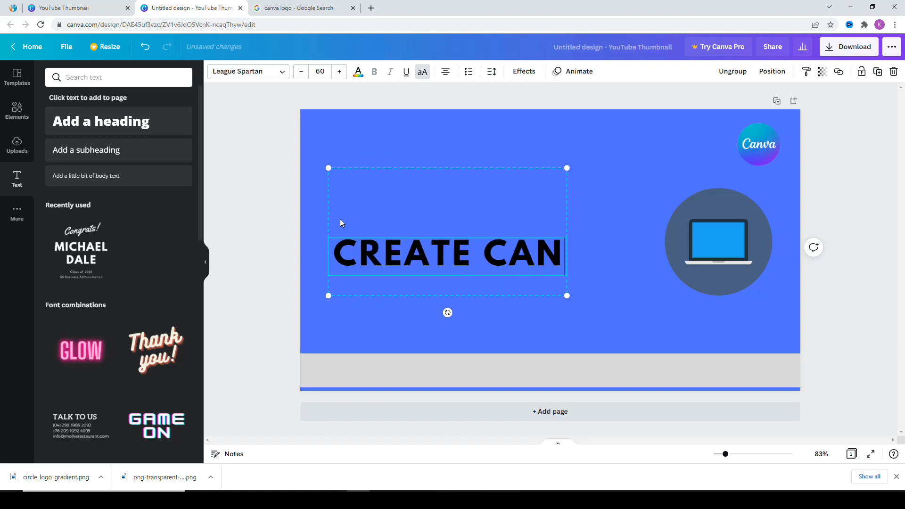
text(VA )
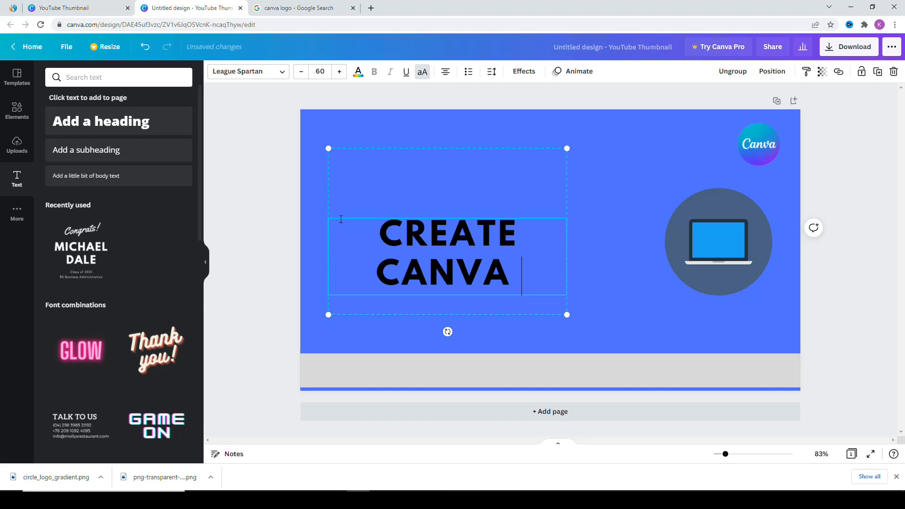
text(ACCOUN)
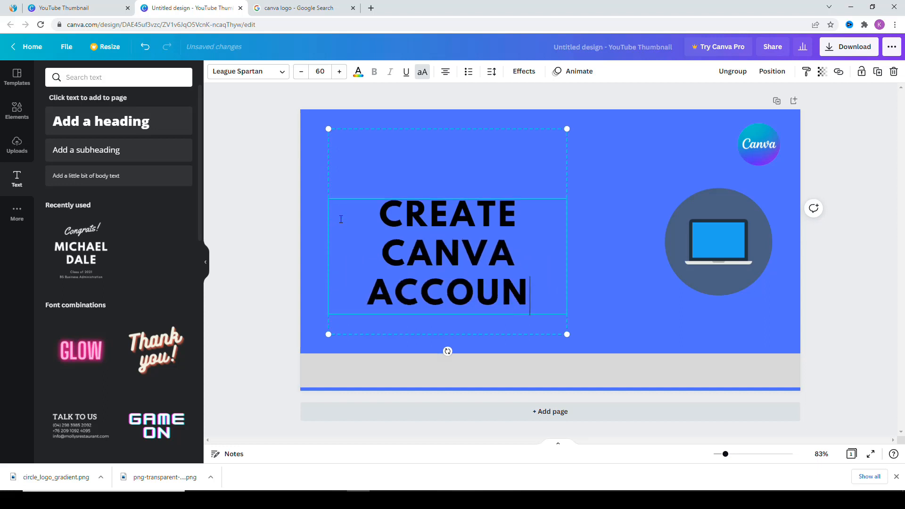
text(T)
key(Escape)
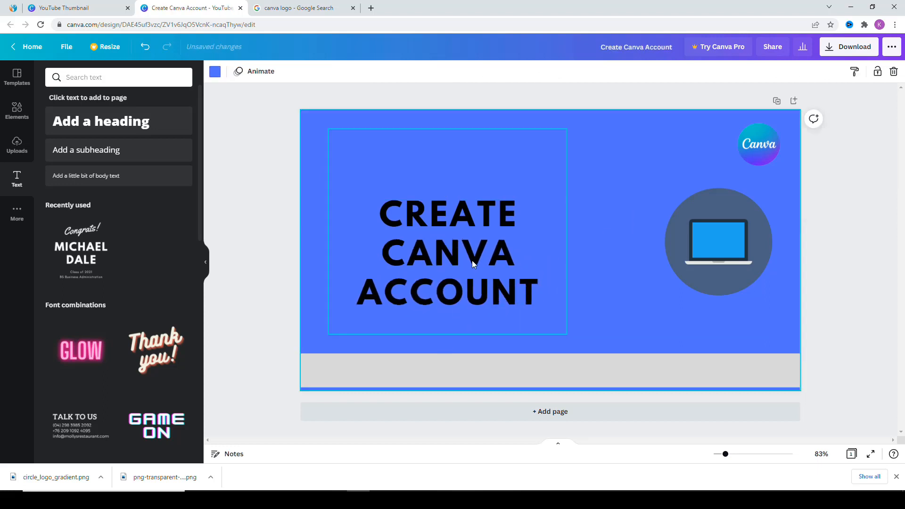
- Move the heading group up and over to the thumbnail's left edge
drag(471, 259, 455, 231)
click(832, 291)
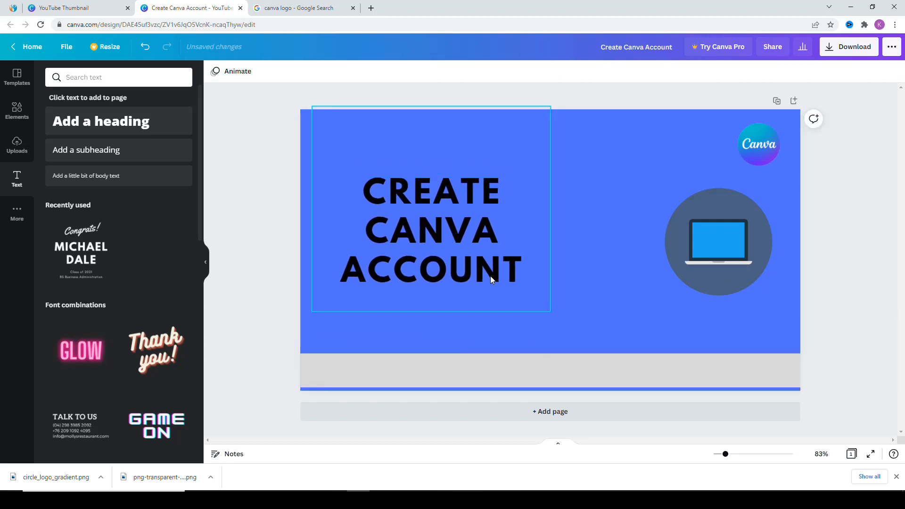
drag(473, 261, 452, 246)
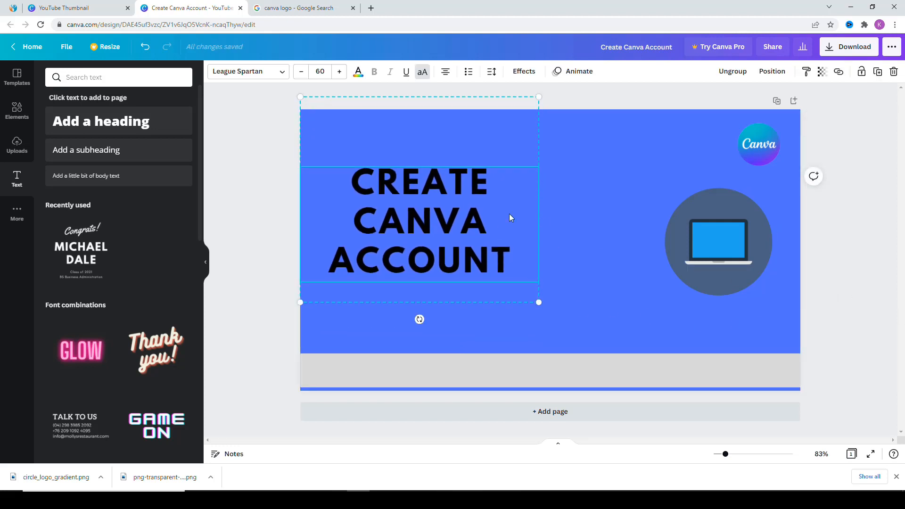
- Set the heading's font size to 72 and shift it slightly inward from the thumbnail's left edge
double_click(408, 188)
click(340, 71)
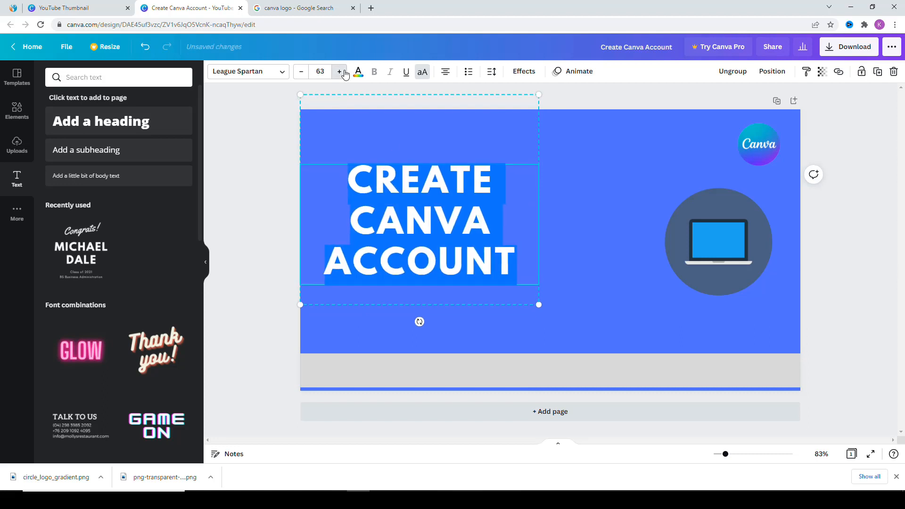
click(340, 72)
click(339, 72)
click(340, 71)
click(345, 75)
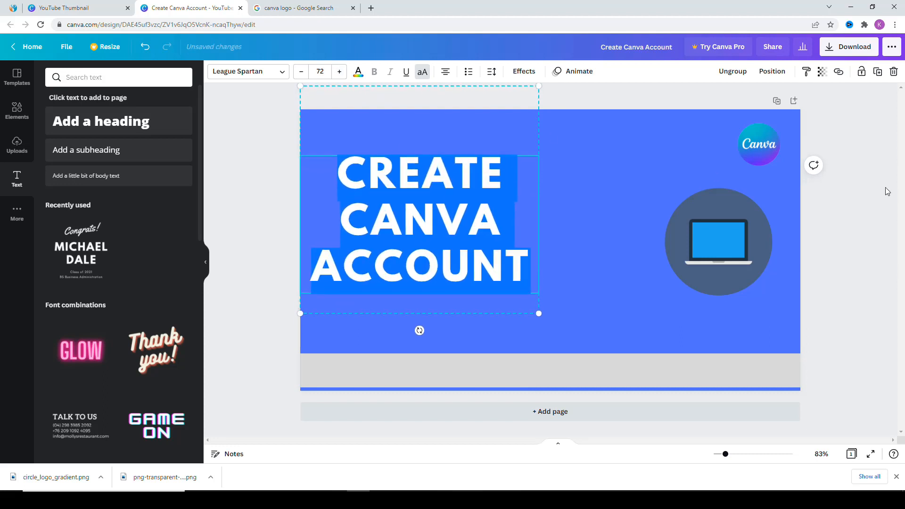
click(870, 194)
mouse_move(448, 225)
mouse_down()
mouse_move(470, 230)
mouse_move(461, 229)
mouse_up()
click(874, 263)
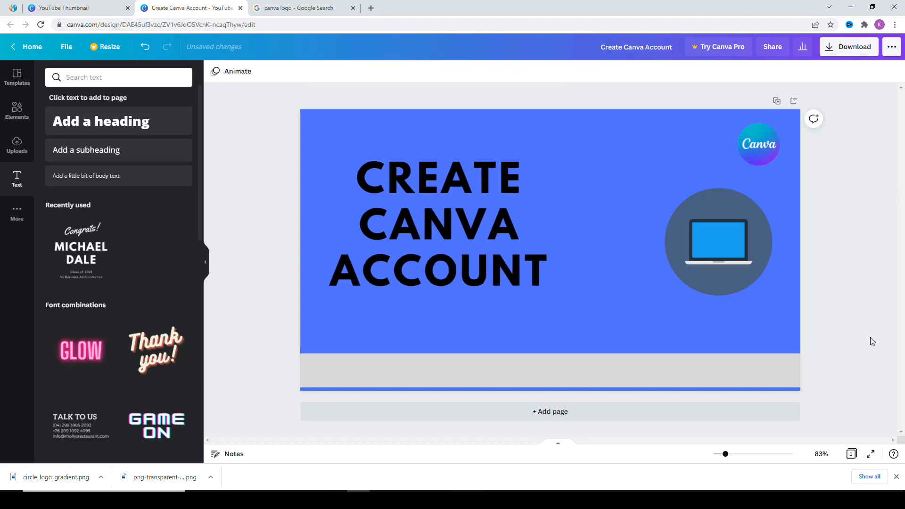
- Stack the Canva logo directly above the laptop icon on the thumbnail's right side and lower the heading slightly to balance them
drag(757, 149, 715, 149)
drag(723, 215, 728, 253)
drag(719, 150, 709, 169)
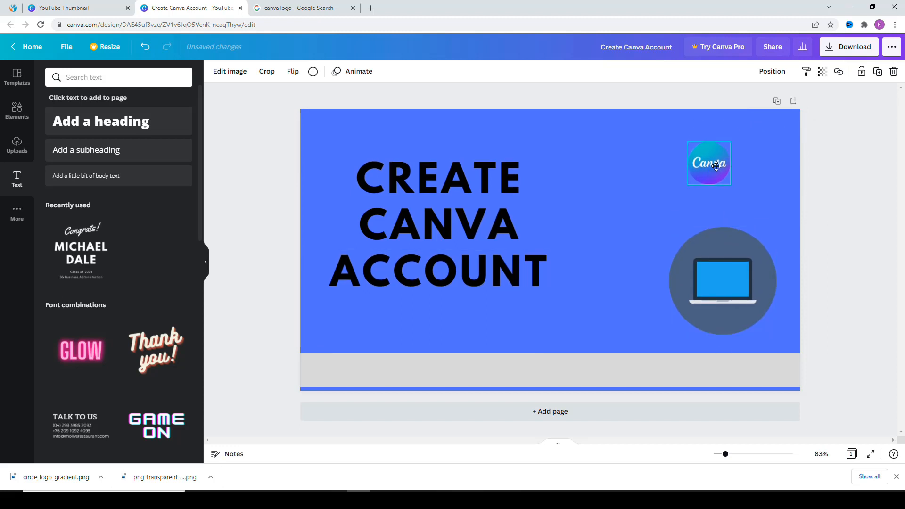
drag(718, 273, 709, 245)
click(855, 241)
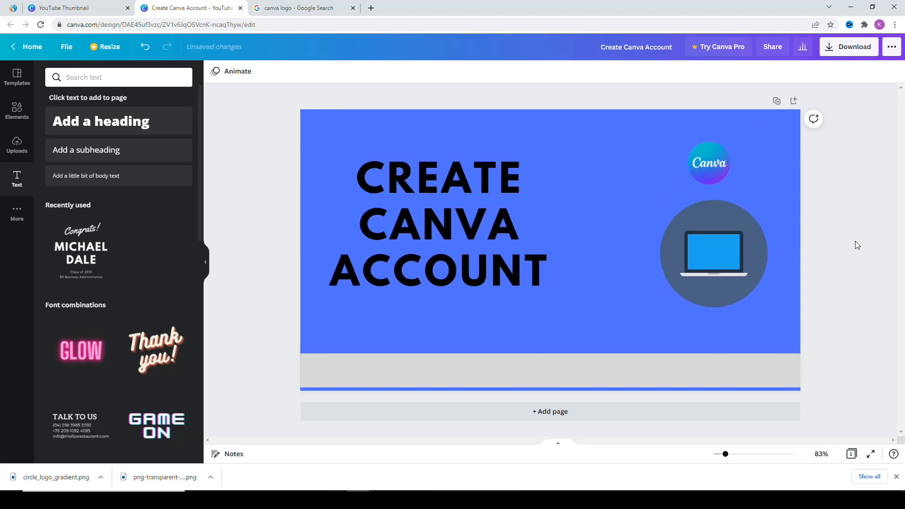
drag(451, 254, 451, 268)
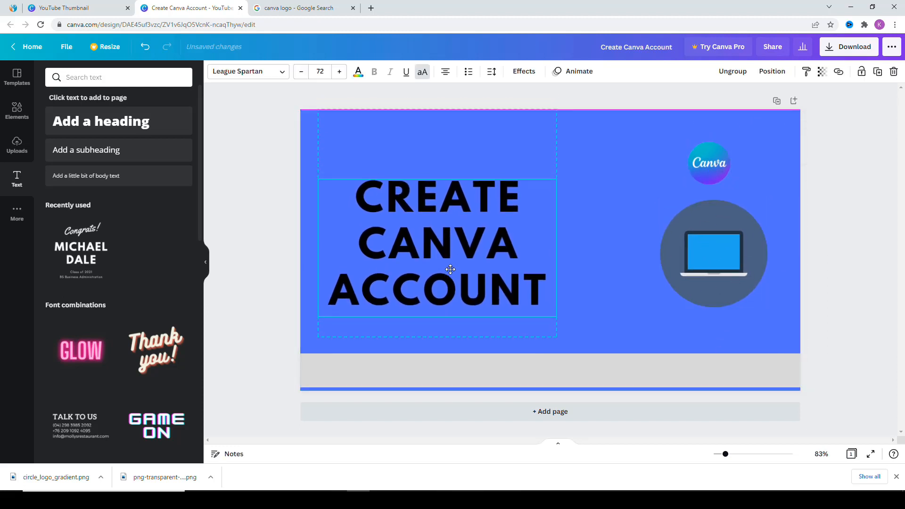
click(875, 262)
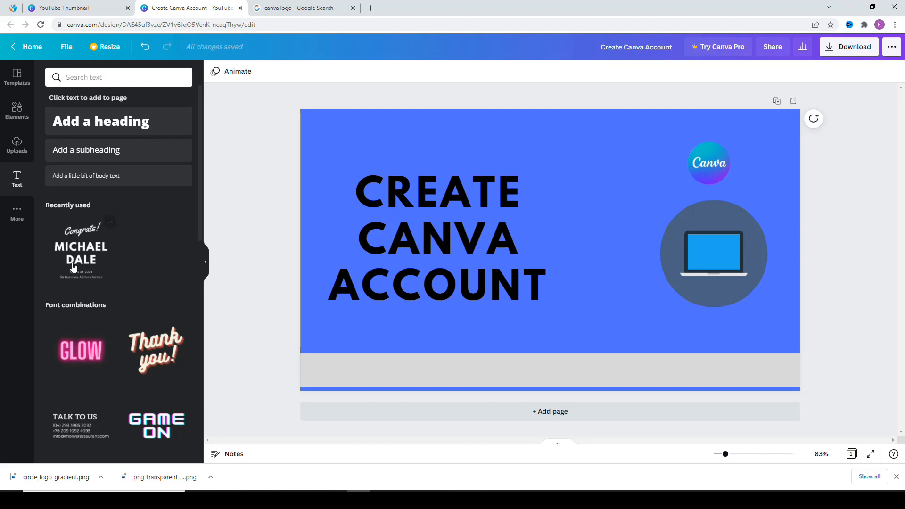
scroll(107, 190, down, 2)
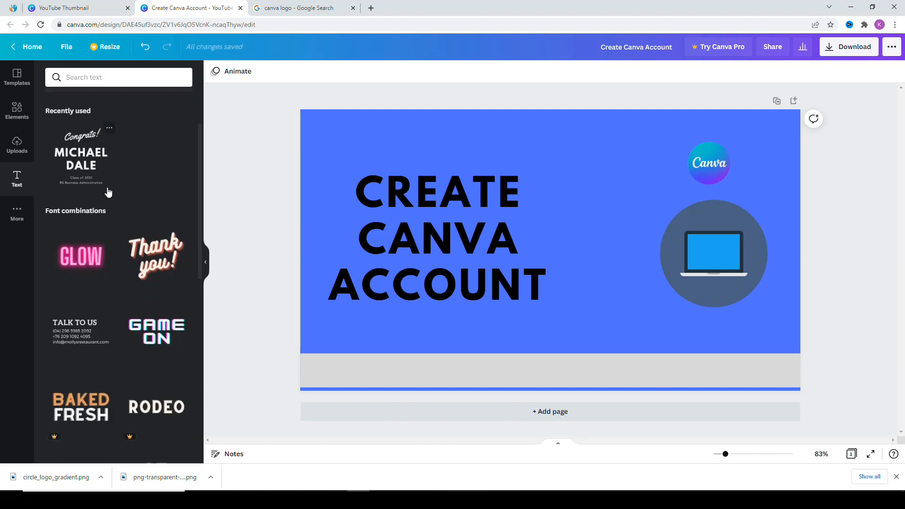
scroll(107, 191, down, 2)
scroll(108, 191, up, 4)
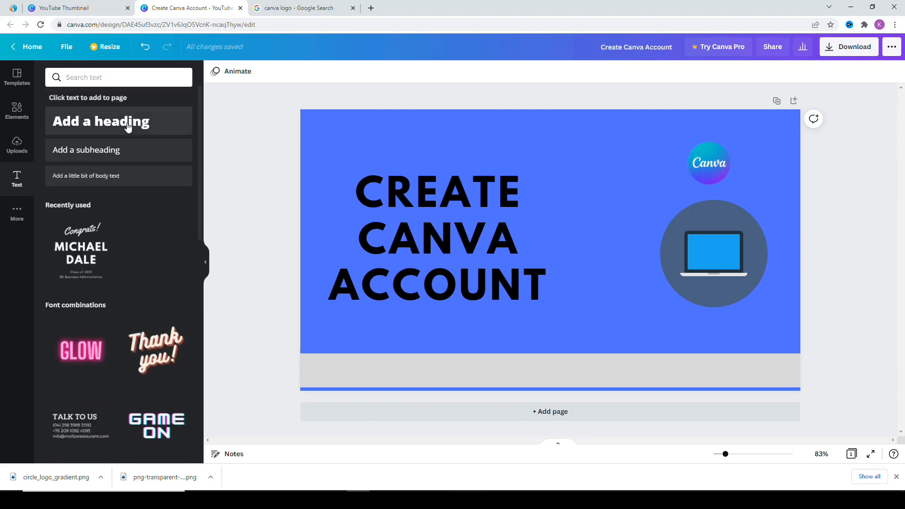
- Add a new heading text and place it on the gray bar along the thumbnail's lower edge
click(127, 123)
click(610, 213)
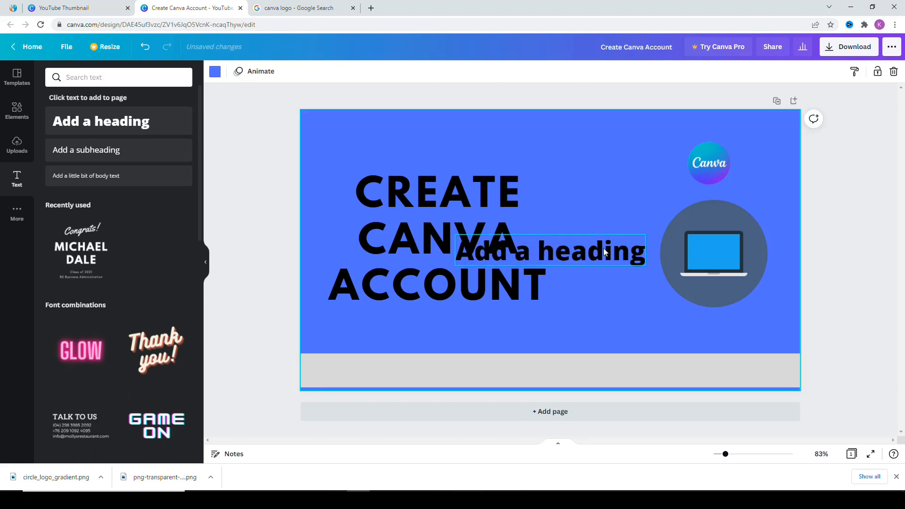
drag(606, 248, 613, 370)
- Replace the placeholder text on the gray bar with "Step By Step Tutorial"
double_click(609, 374)
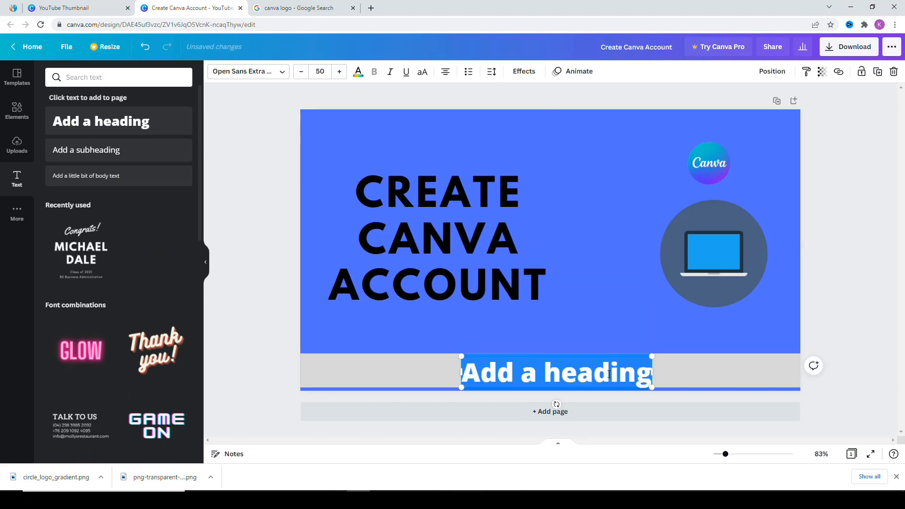
text(St)
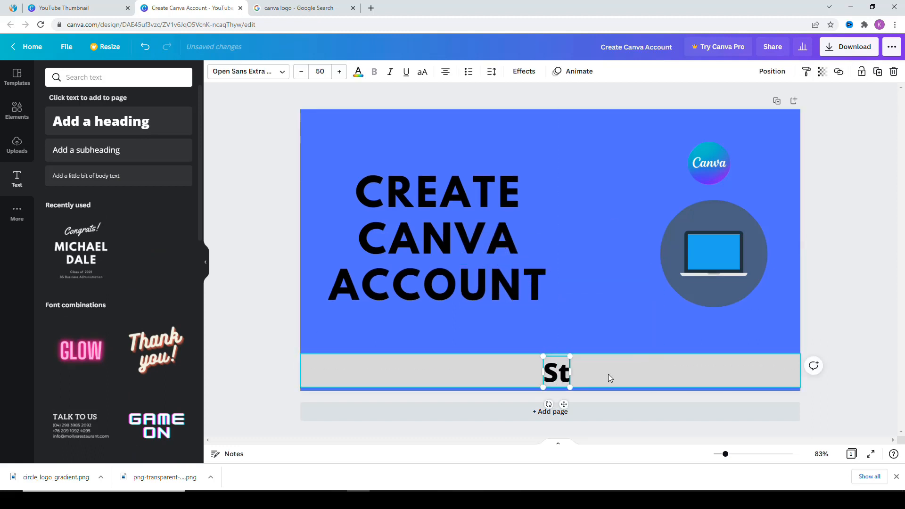
text(ep B)
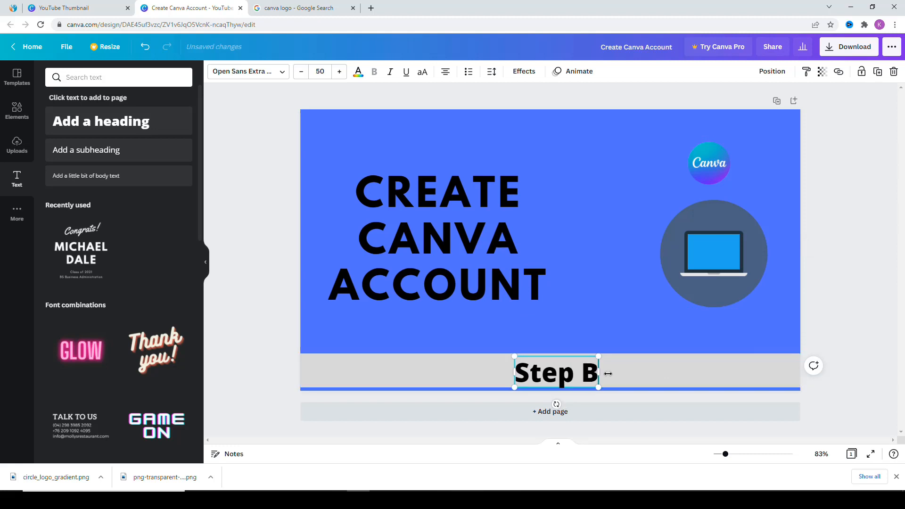
text(y Step)
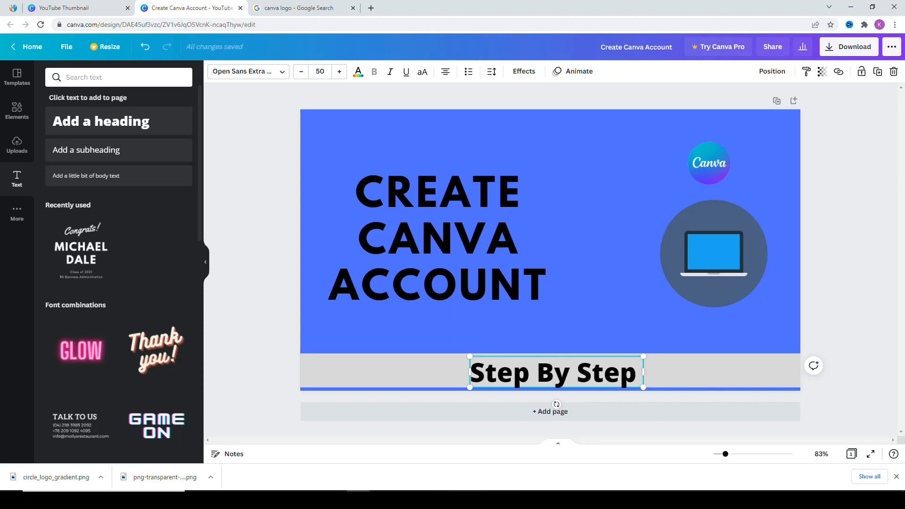
text( T)
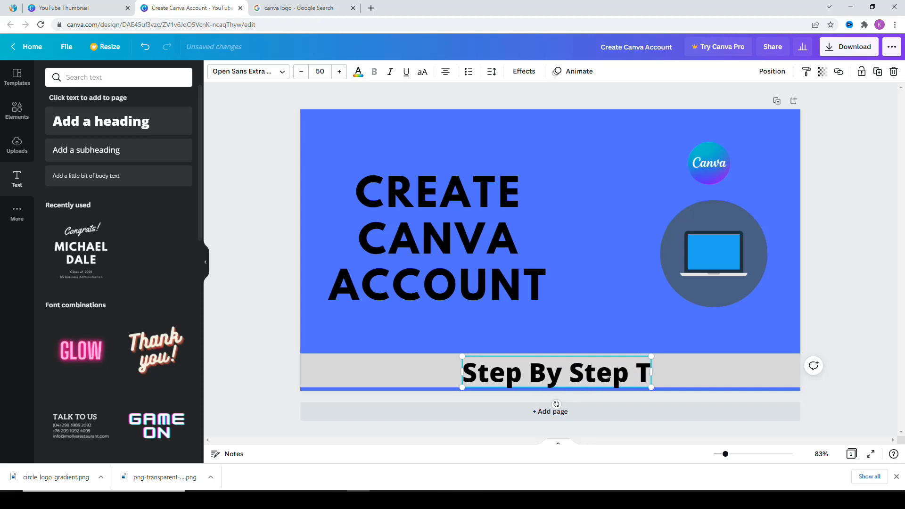
text(utoria)
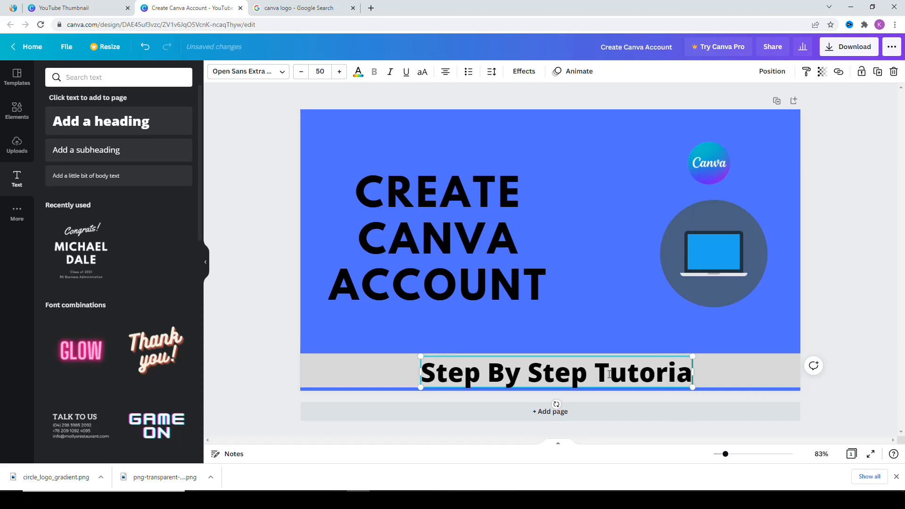
text(l)
click(881, 340)
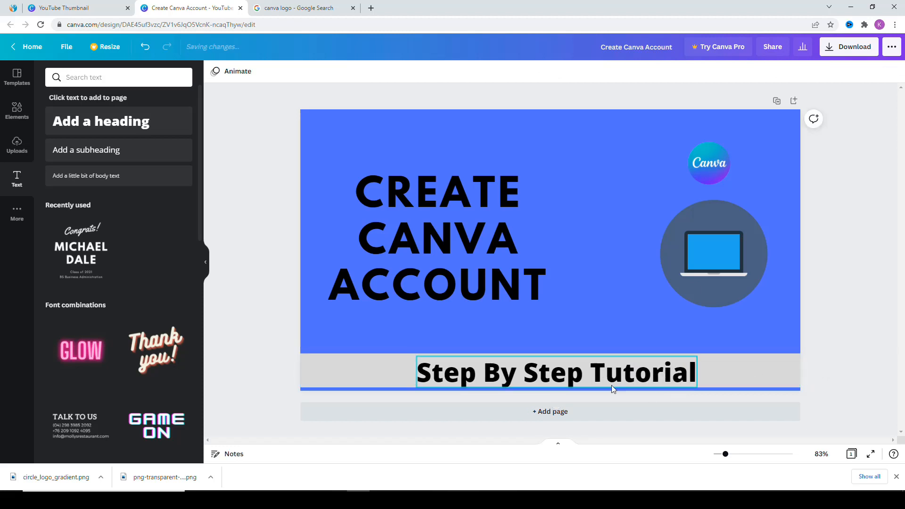
- Nudge the "Step By Step Tutorial" text up on the gray bar and shift the main heading slightly up and inward
drag(587, 375, 587, 372)
click(742, 329)
drag(472, 244, 482, 238)
click(833, 222)
- Enlarge the laptop icon and shift it down and toward the main heading
click(738, 235)
drag(768, 200, 782, 185)
drag(730, 236, 709, 244)
- Place the Canva logo, enlarged, in the thumbnail's upper-right corner and move the laptop icon slightly up and closer to the heading
drag(712, 178, 761, 161)
click(854, 354)
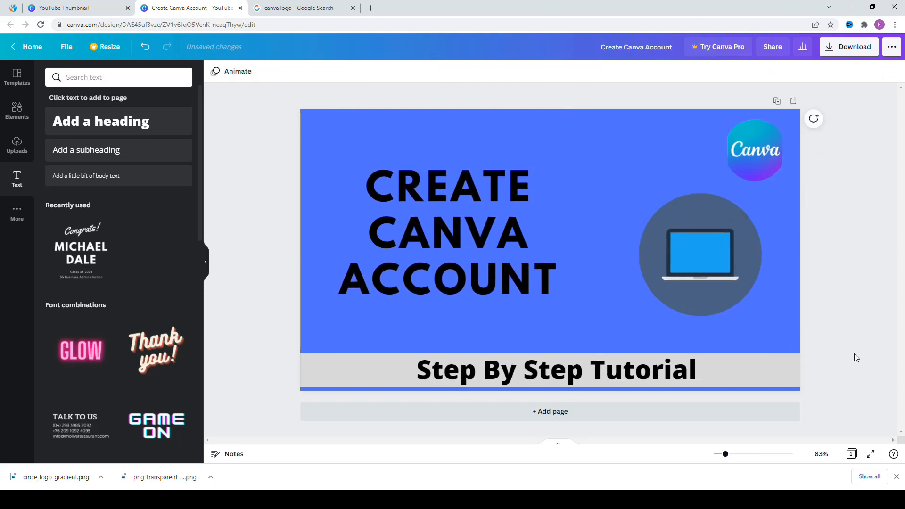
drag(699, 264, 685, 259)
click(866, 426)
- Download the finished thumbnail as a PNG
click(856, 50)
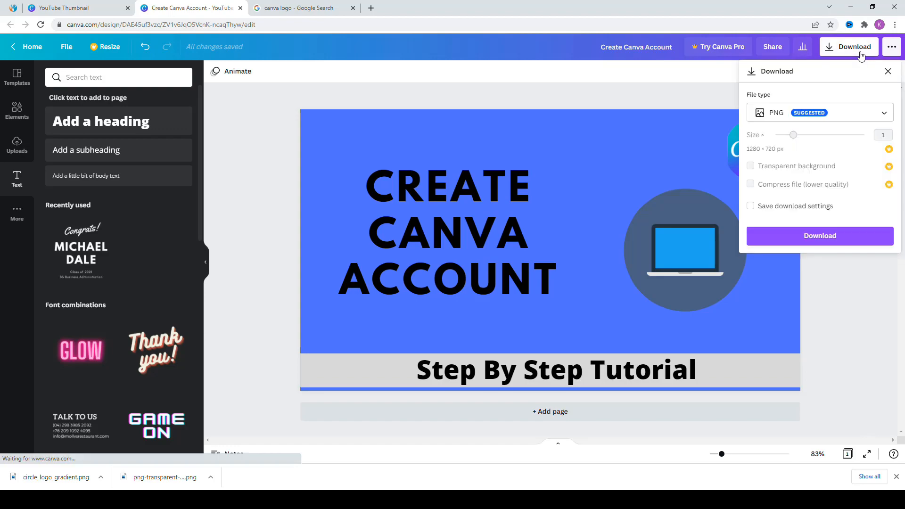
click(835, 233)
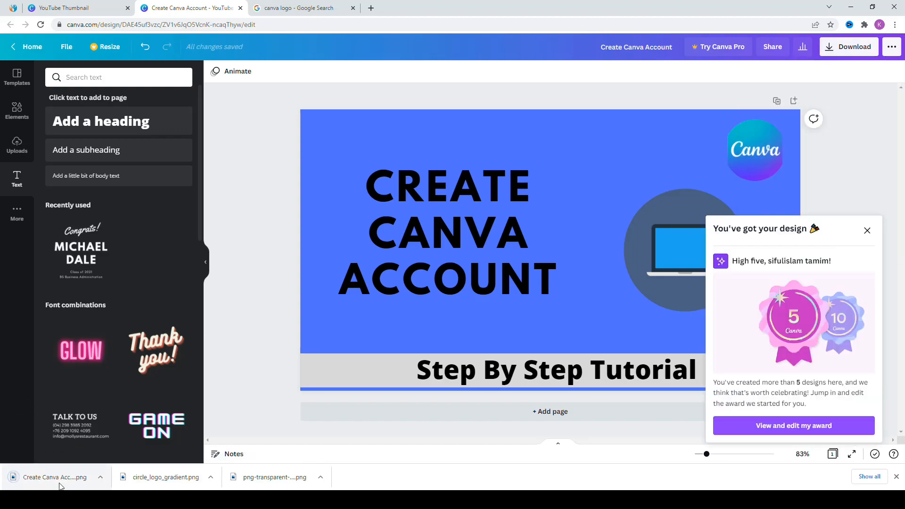